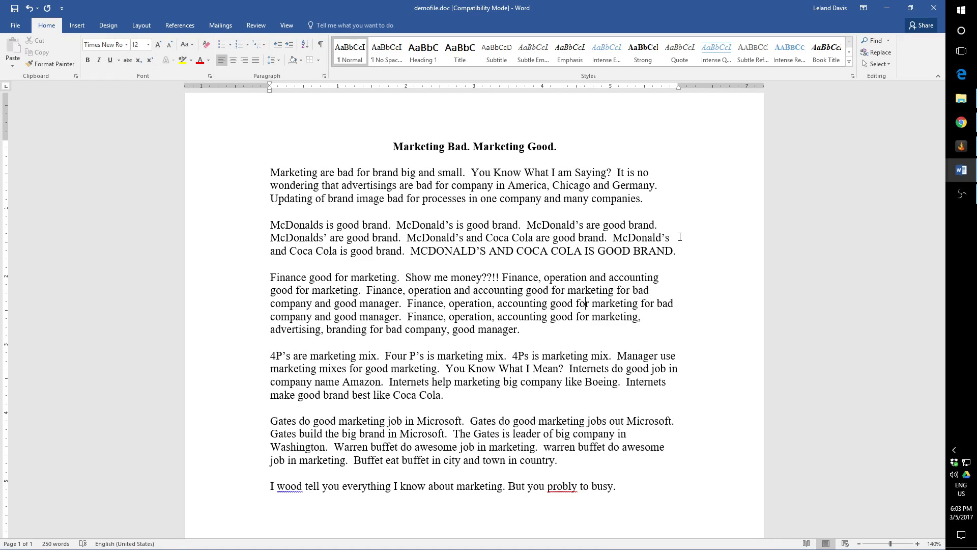
pyautogui.scroll(1, 207, 262)
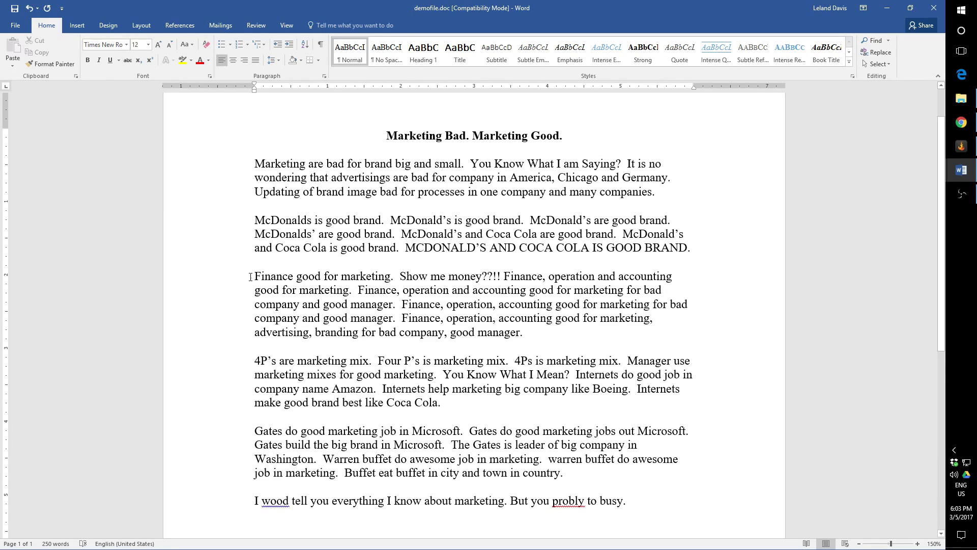
pyautogui.moveTo(254, 275); pyautogui.dragTo(401, 279)
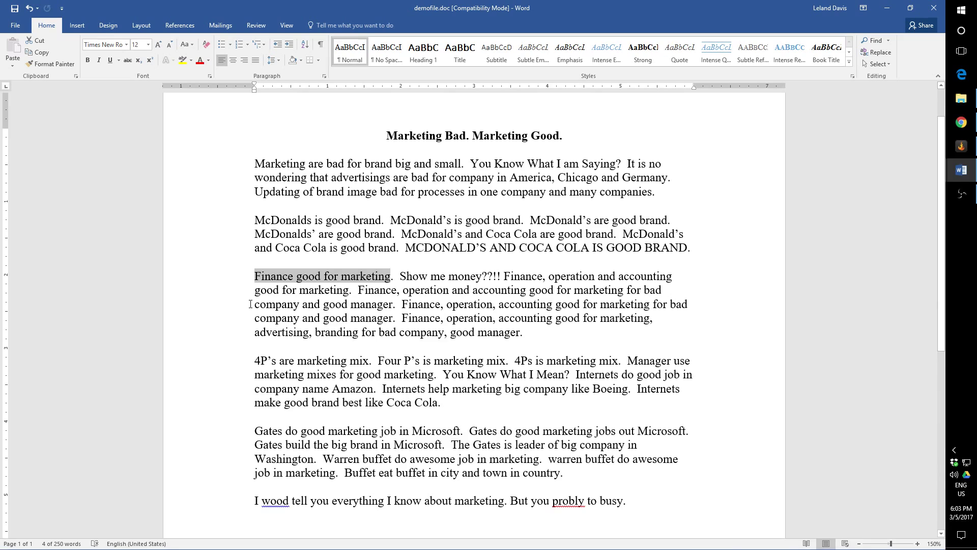
pyautogui.click(366, 313)
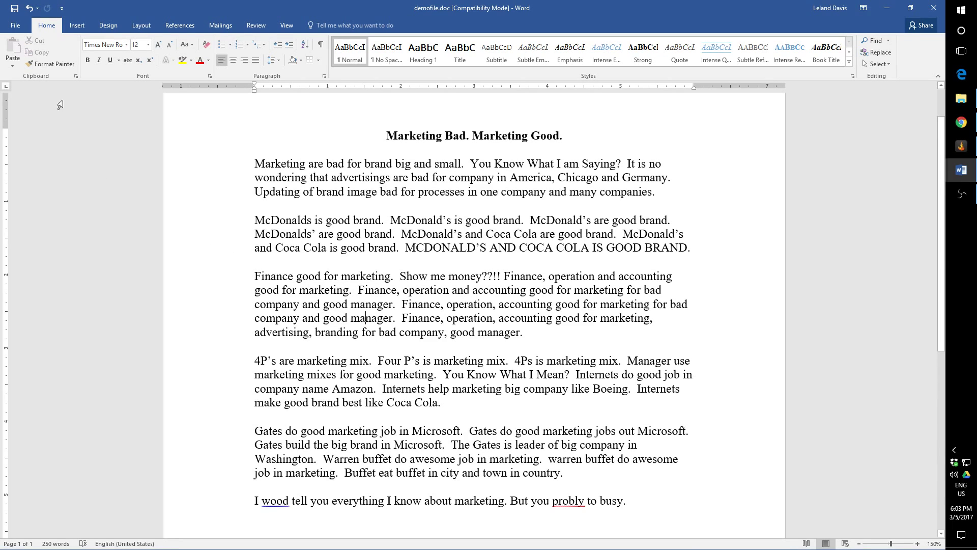
pyautogui.click(257, 25)
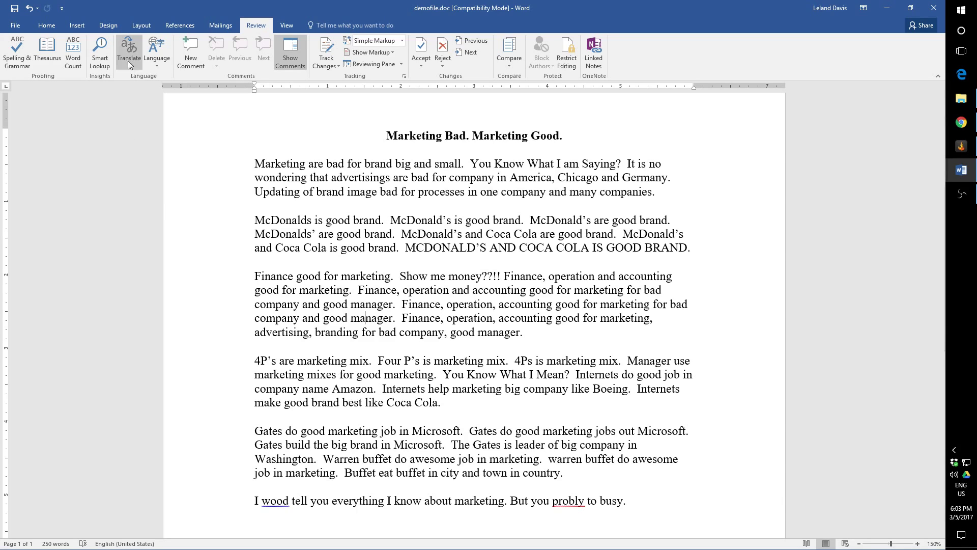
pyautogui.click(160, 65)
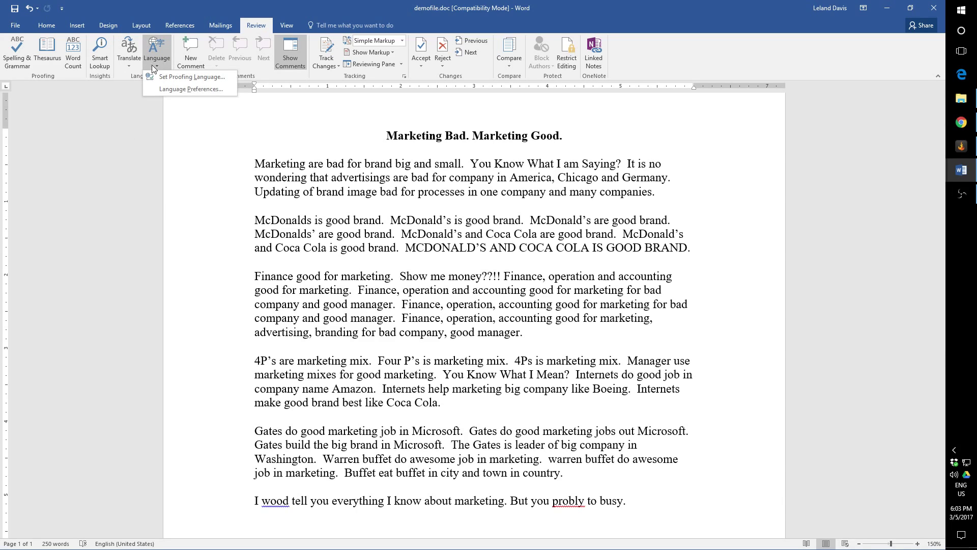
pyautogui.click(117, 66)
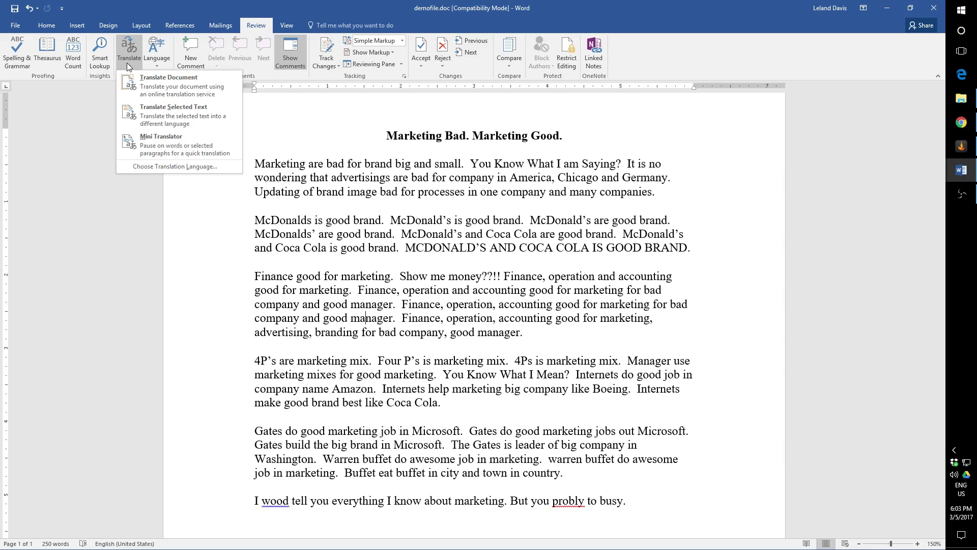
pyautogui.click(129, 65)
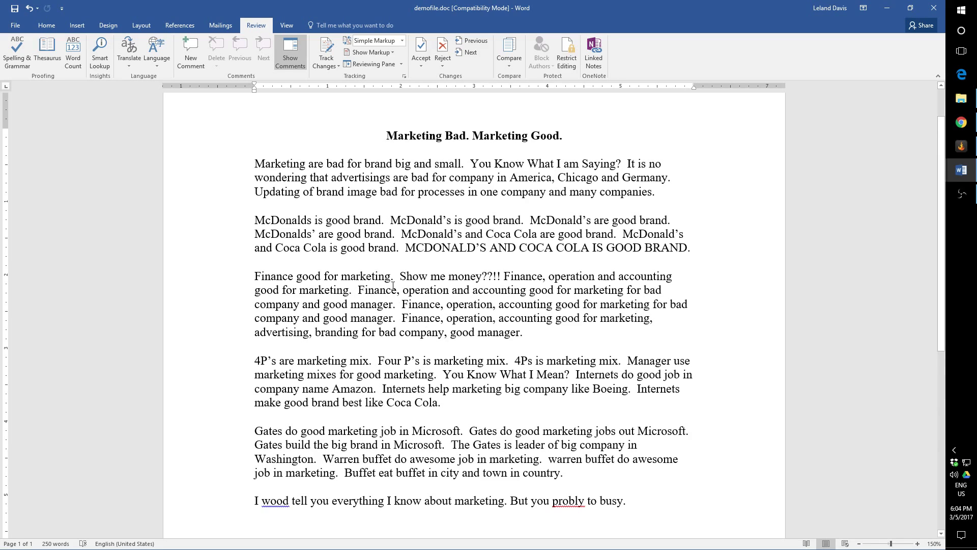
# Look up the spelling suggestions for the misspelled word "probly" in the last paragraph
pyautogui.scroll(-1, 393, 286)
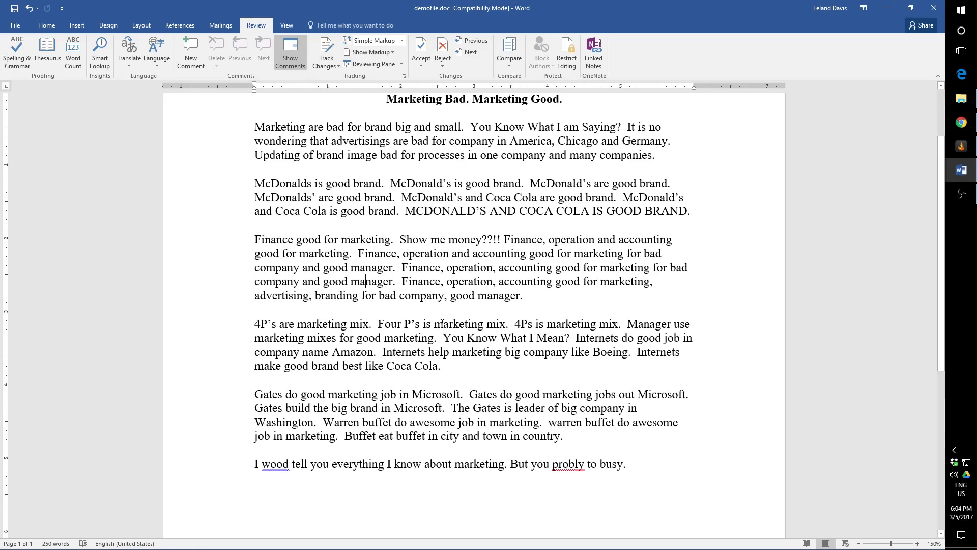
pyautogui.scroll(-1, 552, 413)
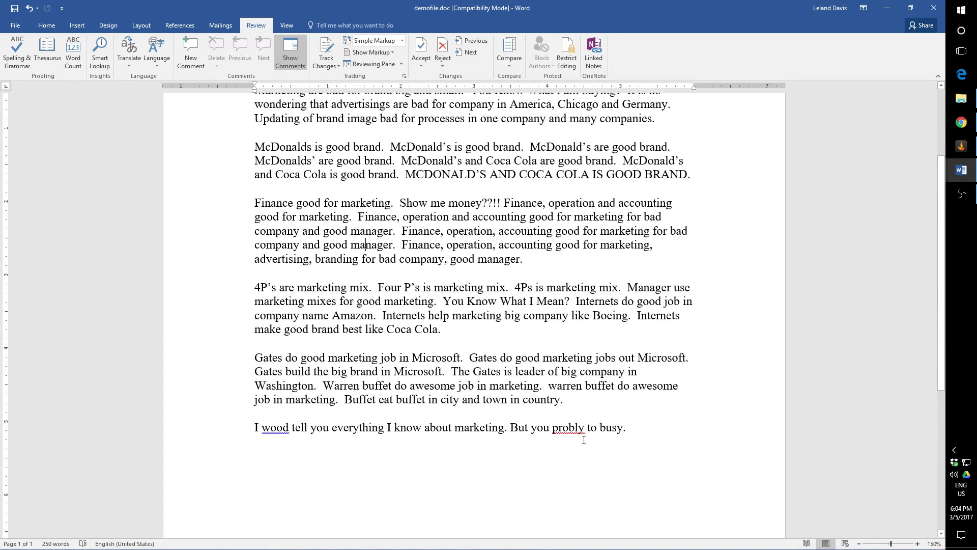
pyautogui.moveTo(585, 428); pyautogui.dragTo(552, 427)
pyautogui.click(579, 427)
pyautogui.scroll(-3, 588, 466)
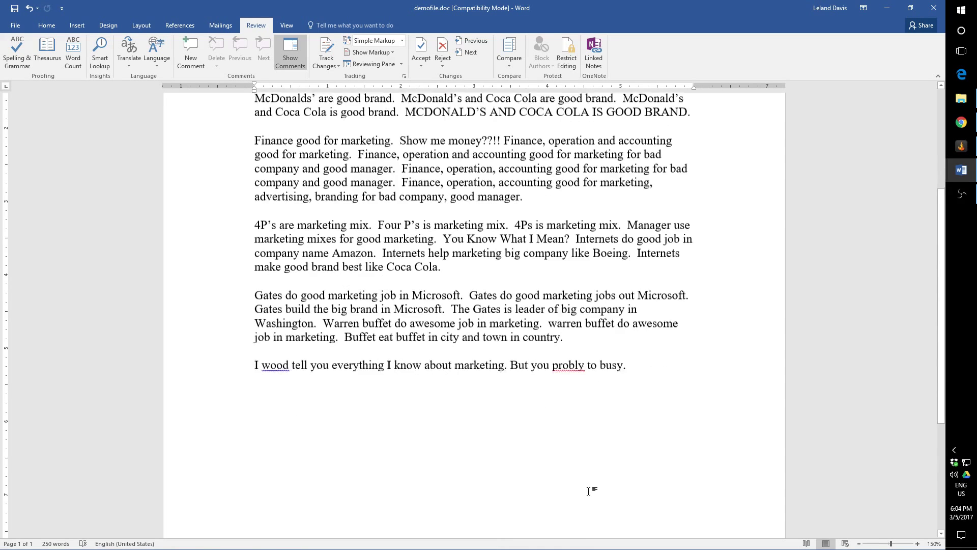
pyautogui.keyDown('ctrl'); pyautogui.scroll(5, 584, 481); pyautogui.keyUp('ctrl')
pyautogui.keyDown('ctrl'); pyautogui.scroll(2, 583, 479); pyautogui.keyUp('ctrl')
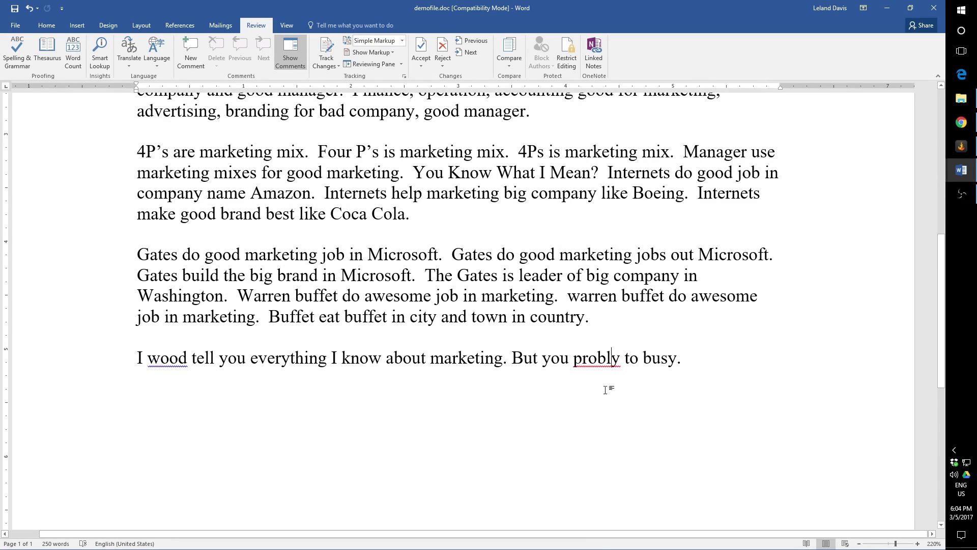
pyautogui.rightClick(599, 359)
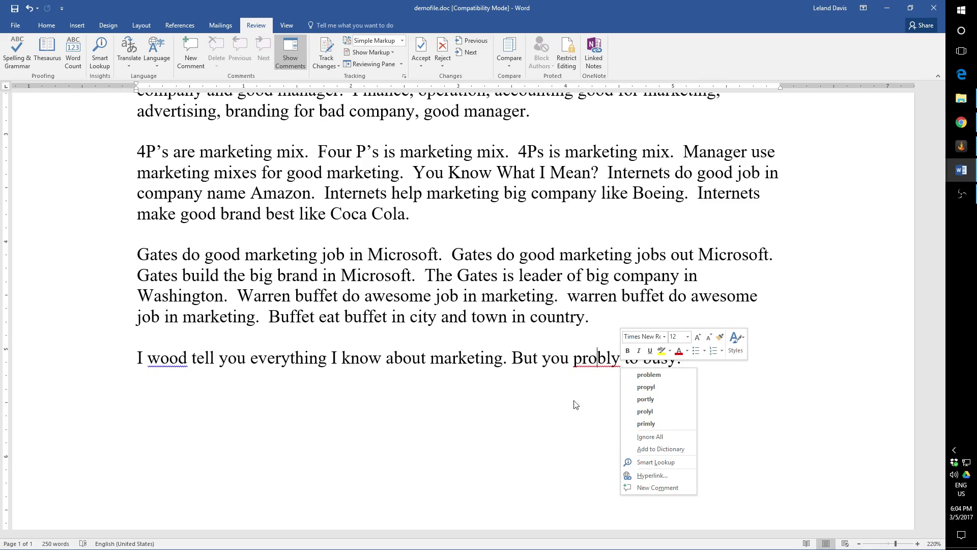
pyautogui.click(591, 379)
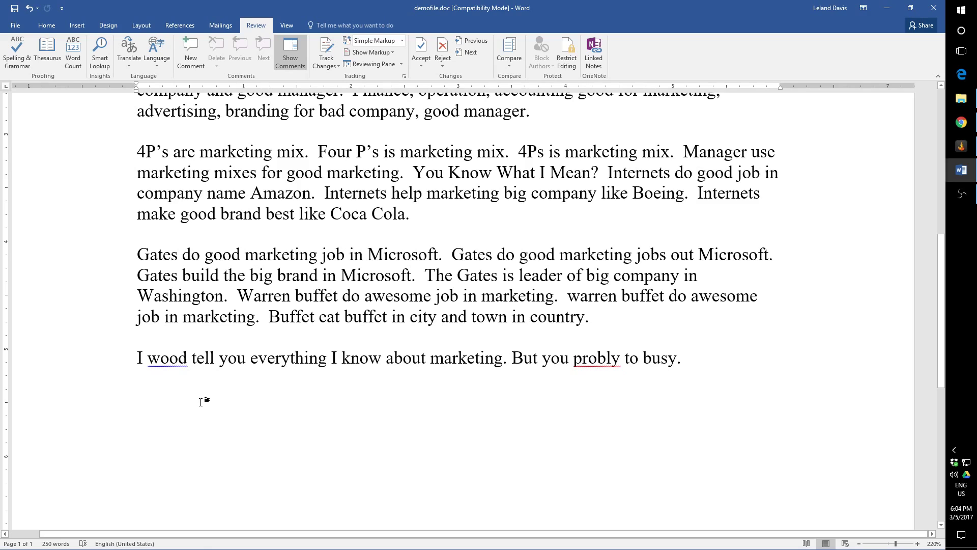
# Look up the suggested correction for "wood" in the last paragraph and recheck the suggestions for "probly"
pyautogui.rightClick(172, 362)
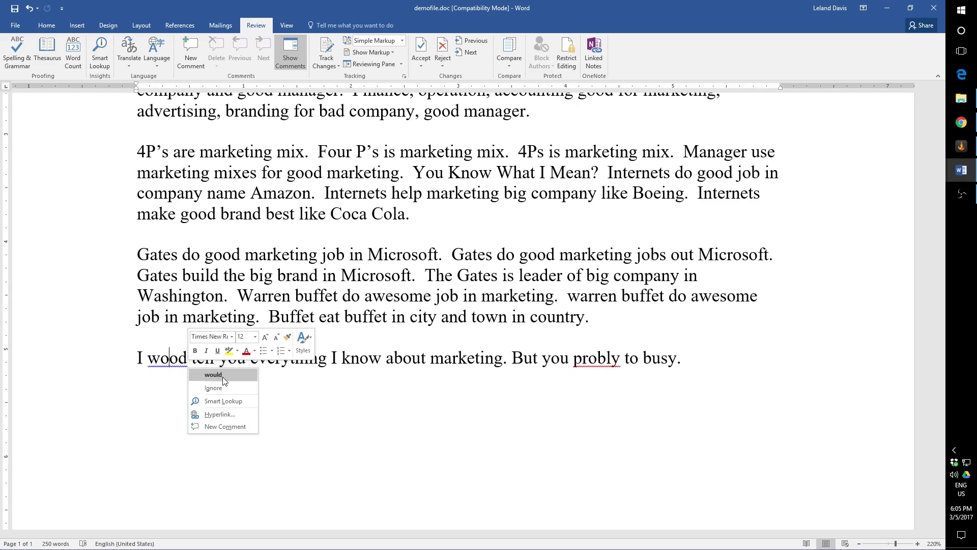
pyautogui.click(166, 405)
pyautogui.rightClick(164, 367)
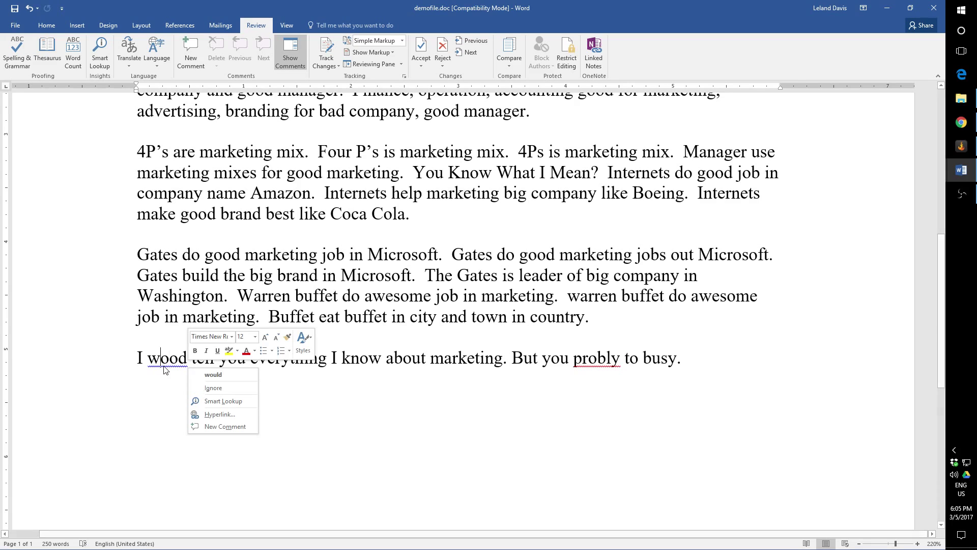
pyautogui.click(156, 385)
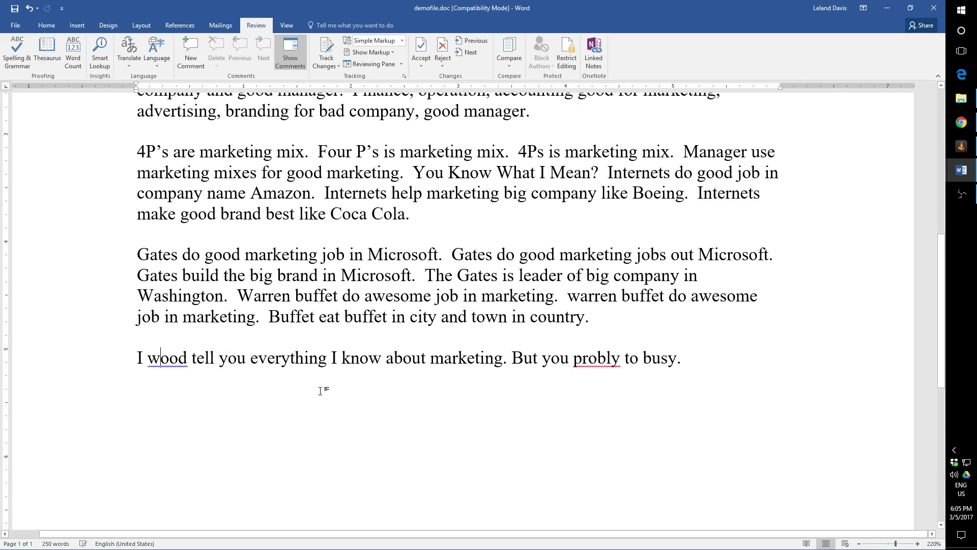
pyautogui.rightClick(613, 365)
pyautogui.press('Escape')
pyautogui.scroll(2, 164, 415)
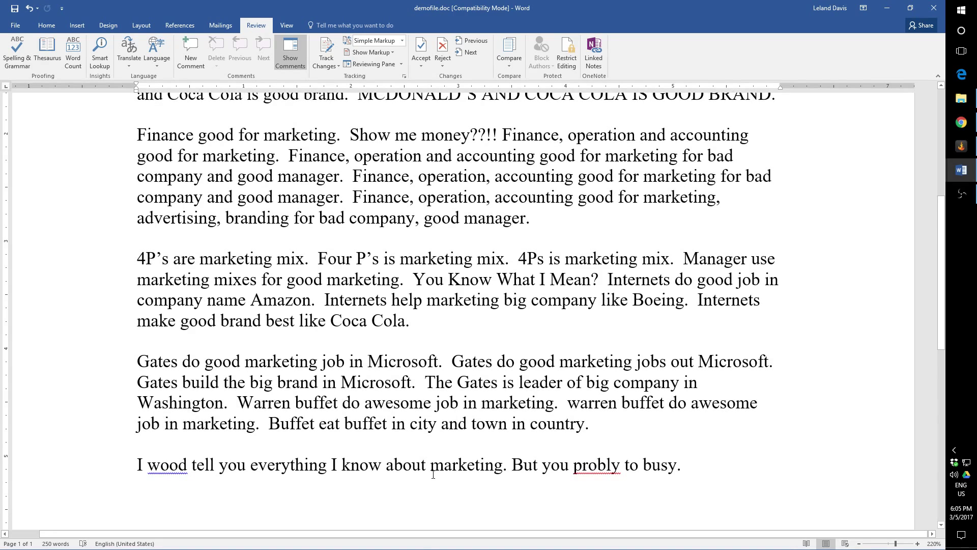
pyautogui.scroll(-1, 443, 462)
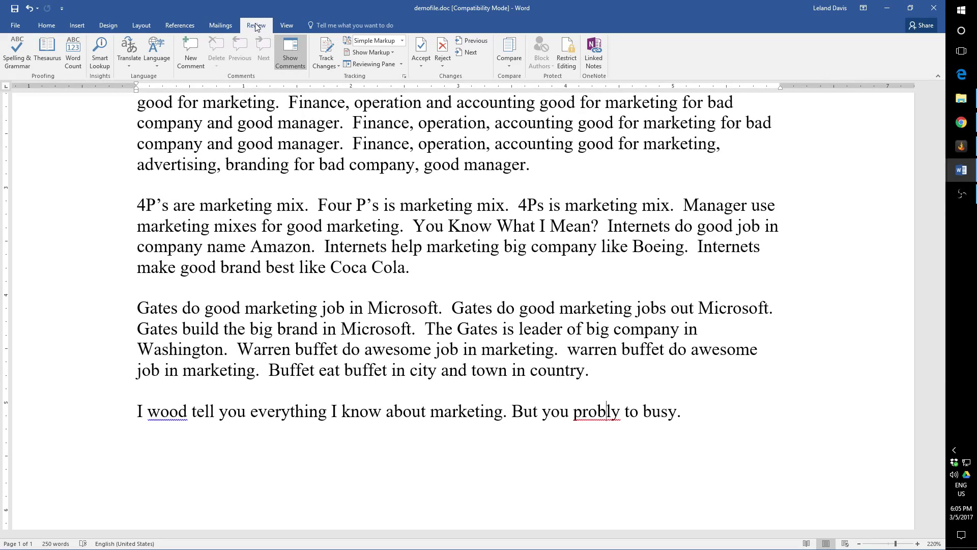
# Run the Spelling & Grammar check, browse the replacement suggestions for "probly", and close the check
pyautogui.click(7, 62)
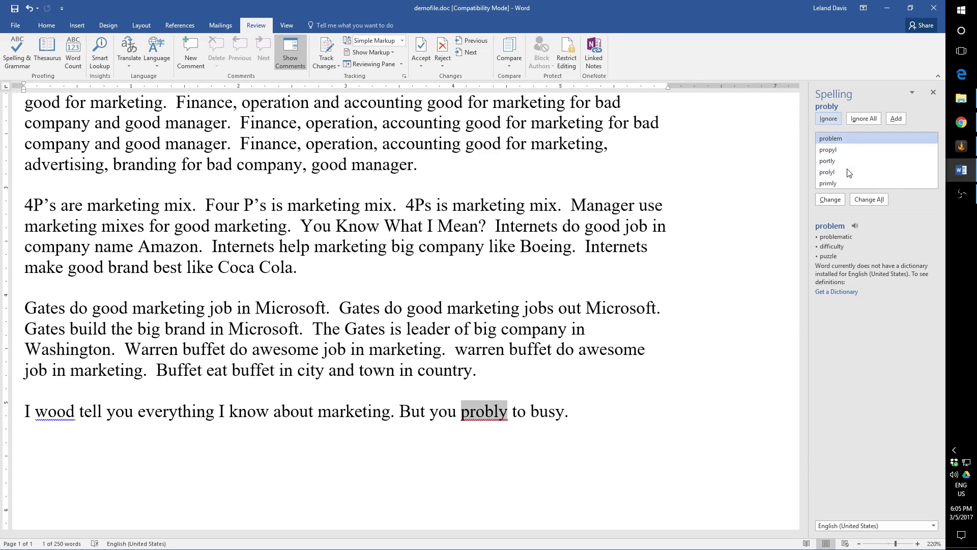
pyautogui.click(836, 175)
pyautogui.click(834, 138)
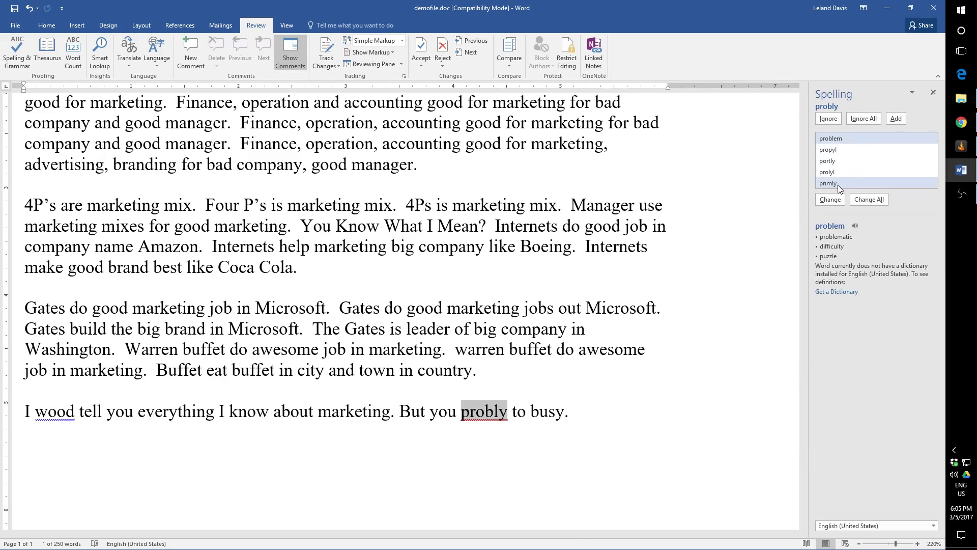
pyautogui.click(881, 150)
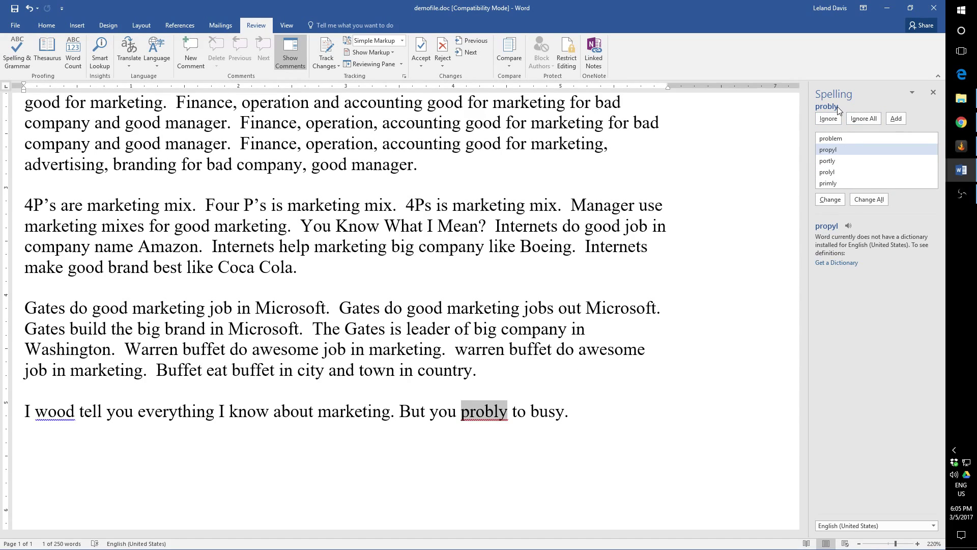
pyautogui.click(933, 92)
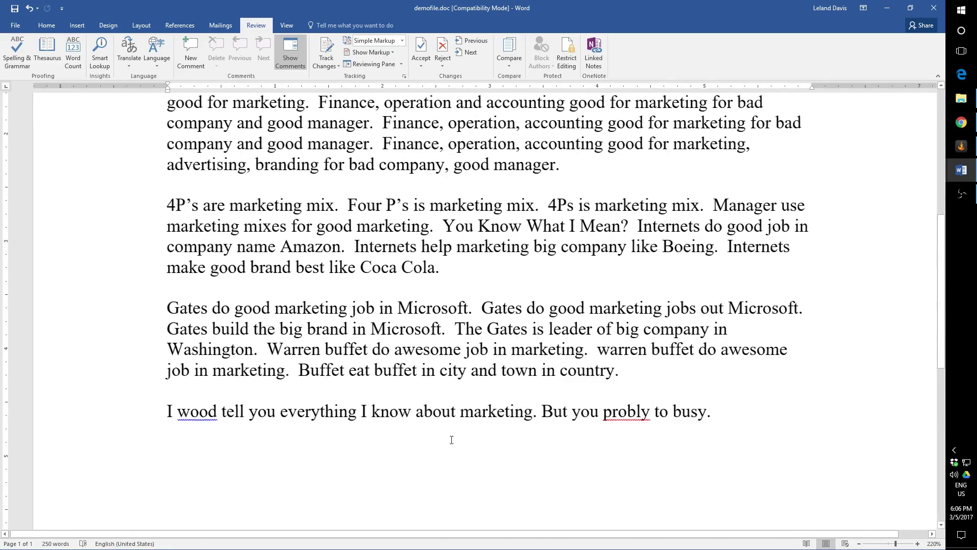
# Run the Spelling & Grammar check again, ignoring "probly" and changing "wood" to "would"
pyautogui.press('F7')
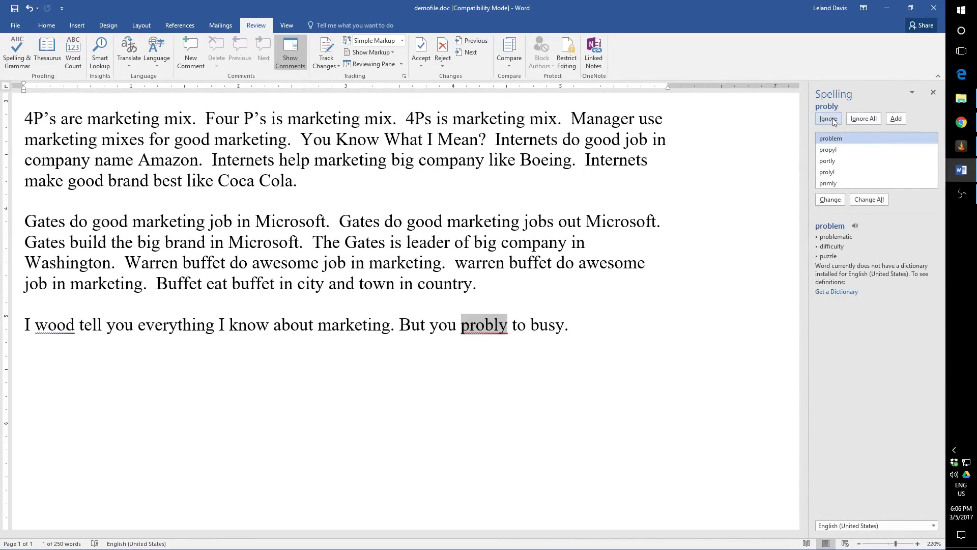
pyautogui.click(832, 118)
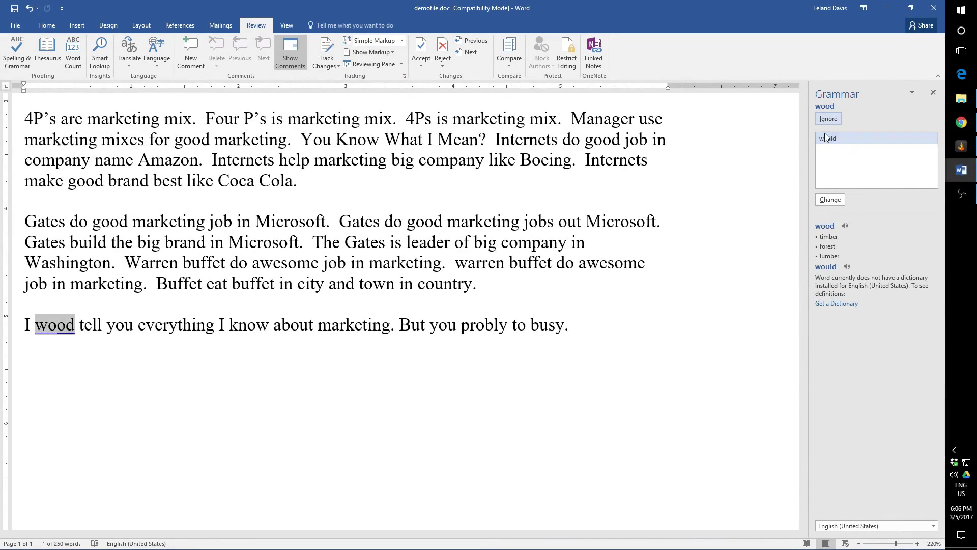
pyautogui.doubleClick(841, 140)
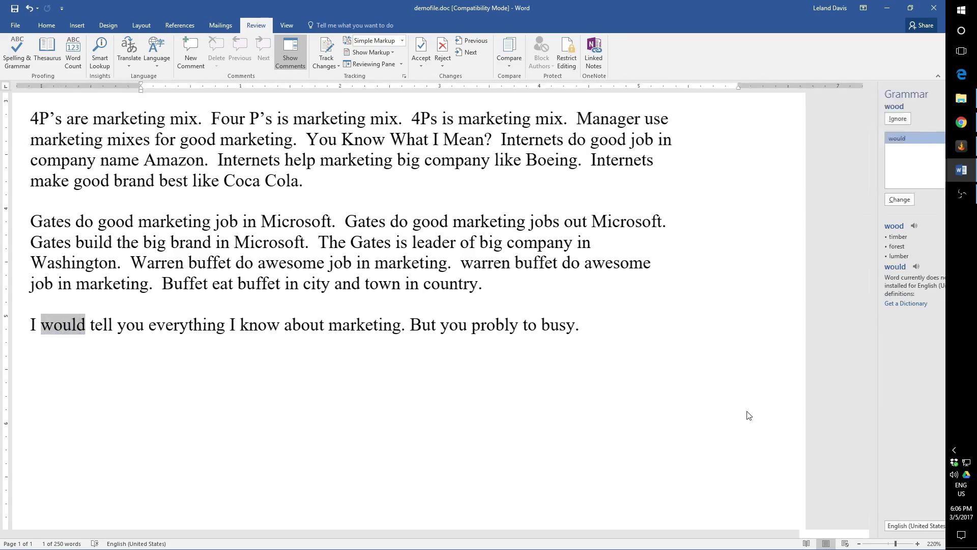
pyautogui.press('Return')
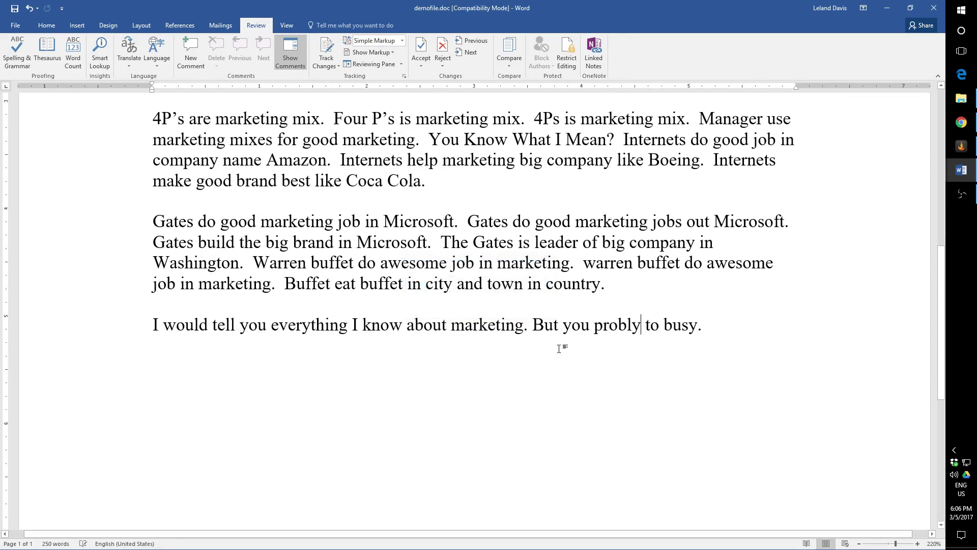
# Read through the whole document for remaining writing errors, examining the all-caps McDonald's and Coca Cola sentence
pyautogui.scroll(3, 494, 407)
pyautogui.scroll(5, 494, 407)
pyautogui.scroll(-4, 264, 410)
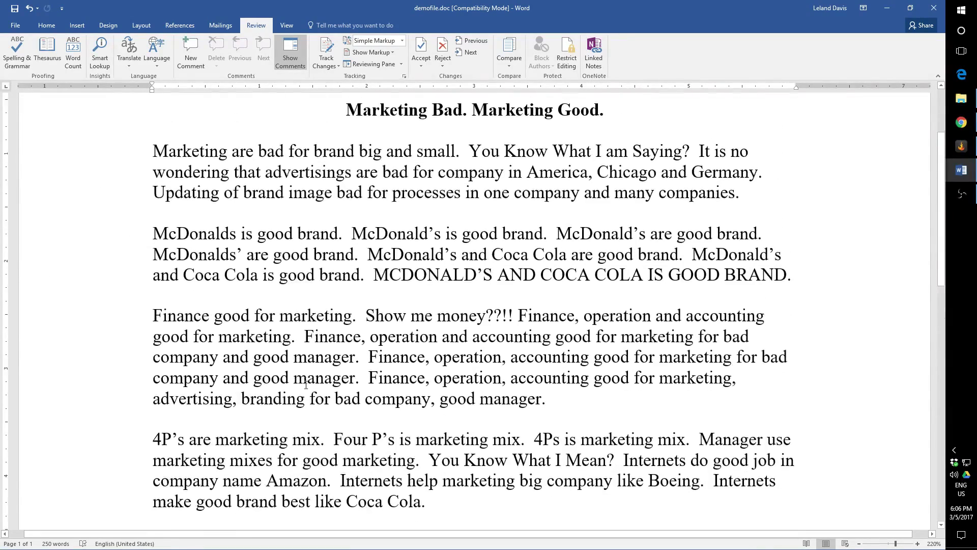
pyautogui.scroll(4, 264, 410)
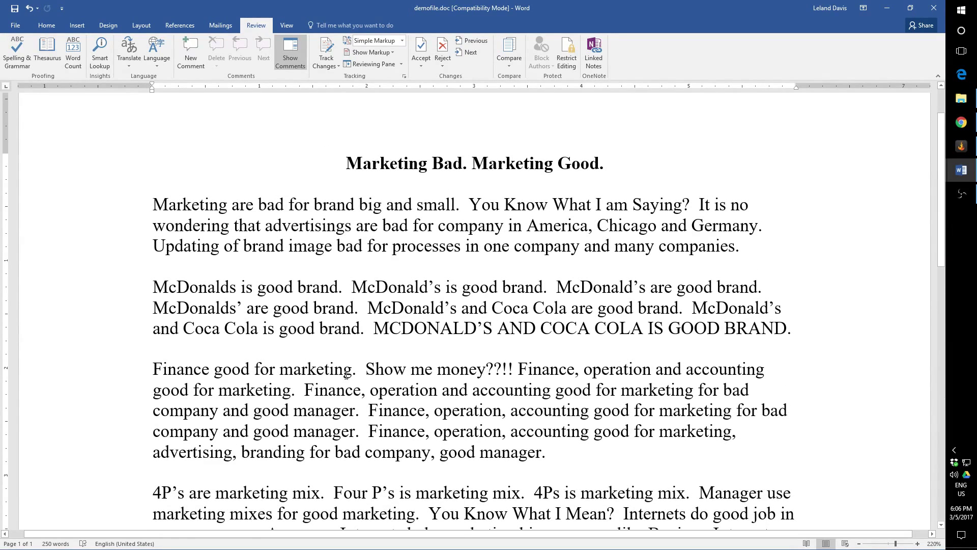
pyautogui.moveTo(374, 329); pyautogui.dragTo(786, 330)
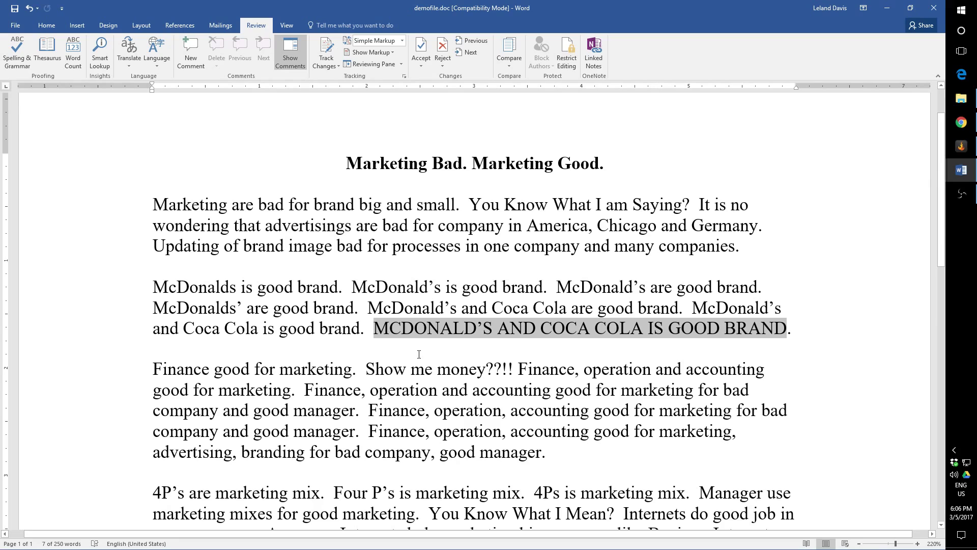
pyautogui.click(402, 331)
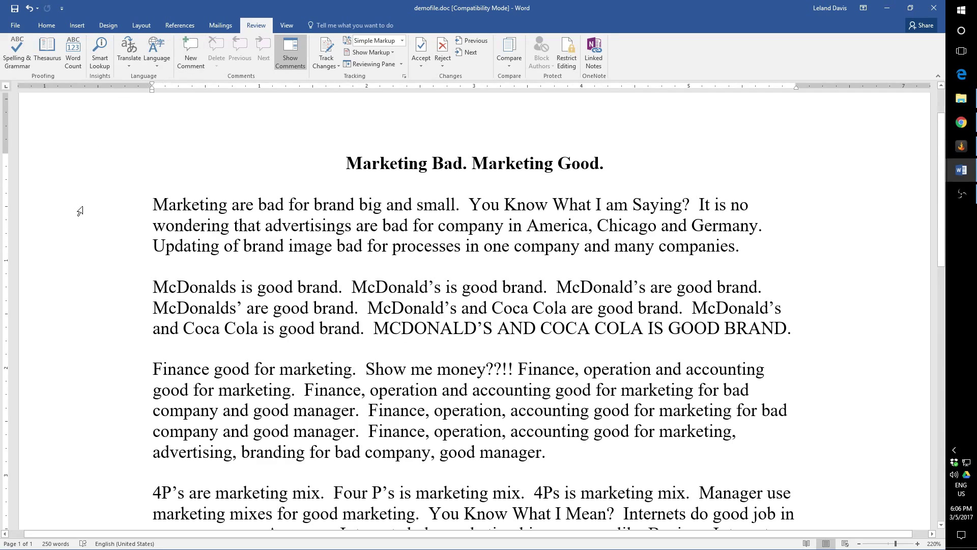
pyautogui.scroll(-5, 81, 209)
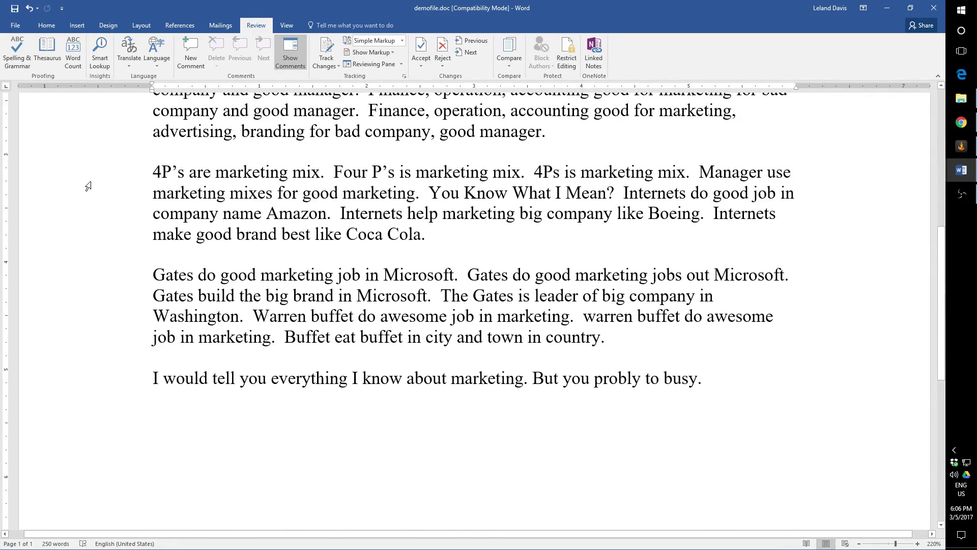
pyautogui.scroll(1, 88, 186)
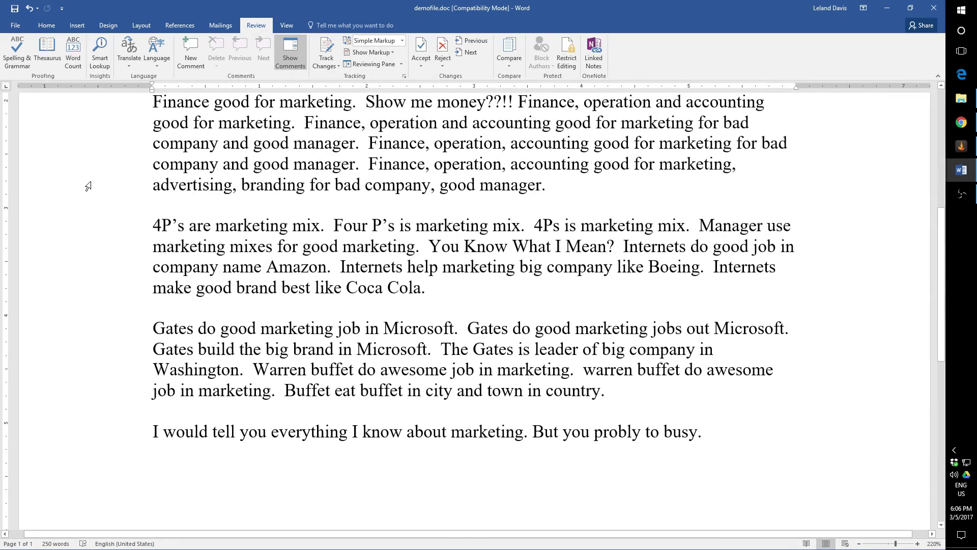
pyautogui.scroll(4, 88, 187)
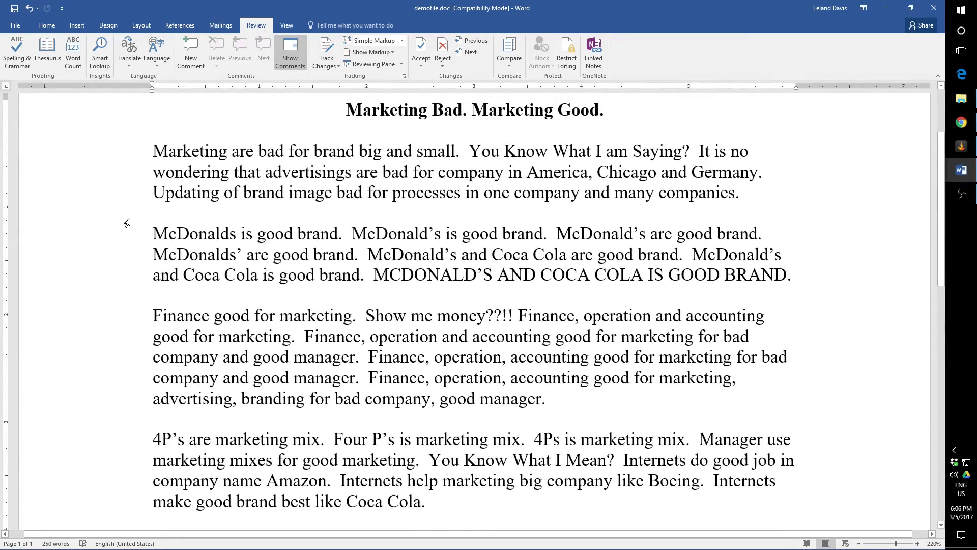
# Start a new paragraph below the last sentence and enter the misspelled word "teh" to test AutoCorrect
pyautogui.scroll(-8, 429, 319)
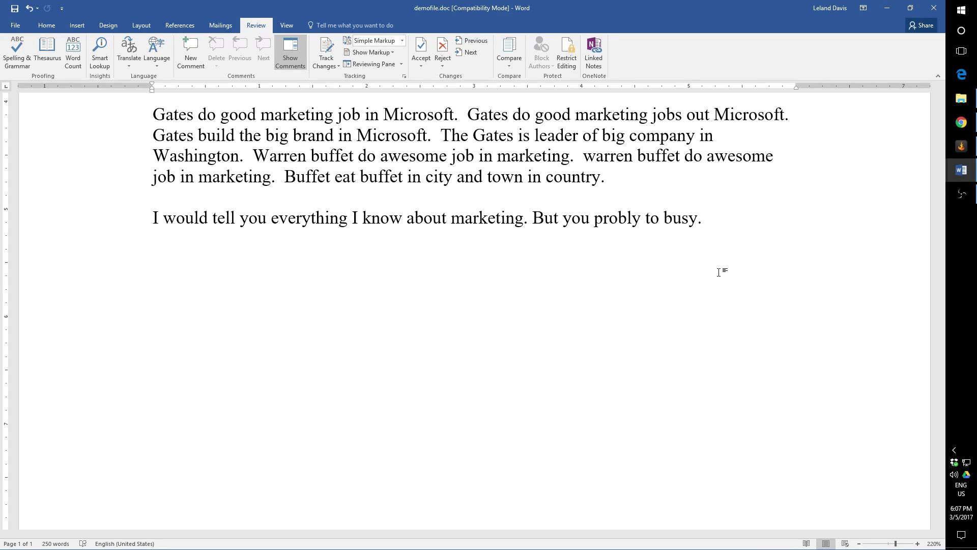
pyautogui.press('Return')
pyautogui.press('Return')
pyautogui.write('teh')
pyautogui.moveTo(150, 258); pyautogui.dragTo(192, 279)
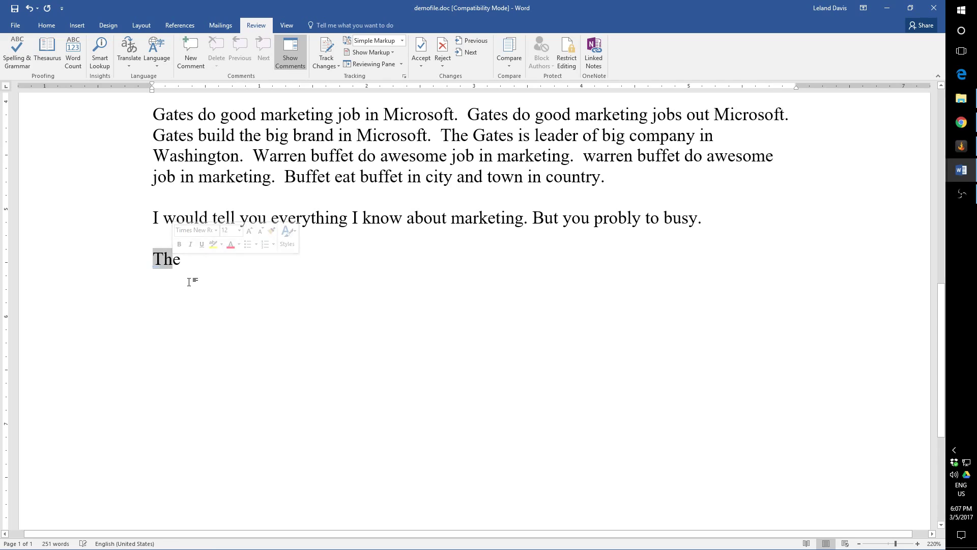
# Add the misspelled word "adn" after "The" on the last line to test AutoCorrect
pyautogui.click(191, 279)
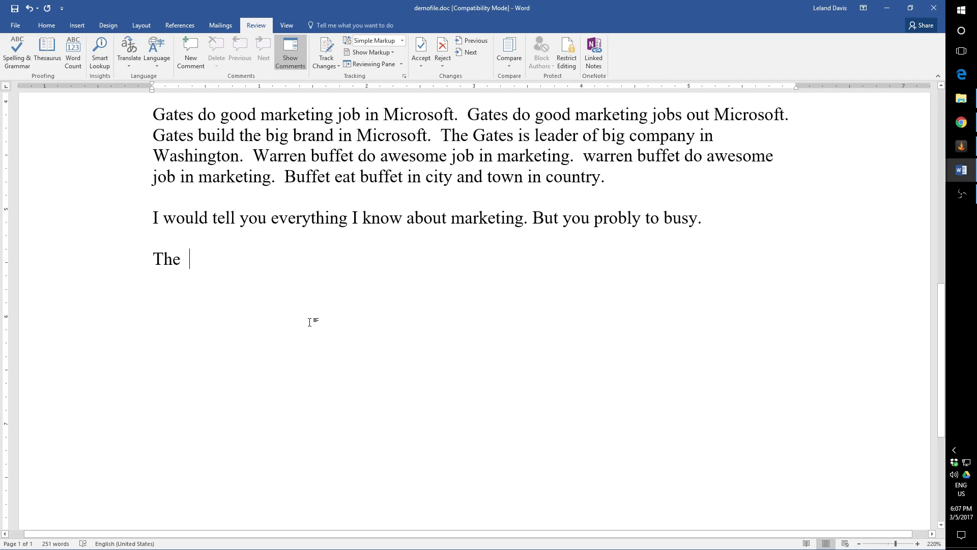
pyautogui.write('adn')
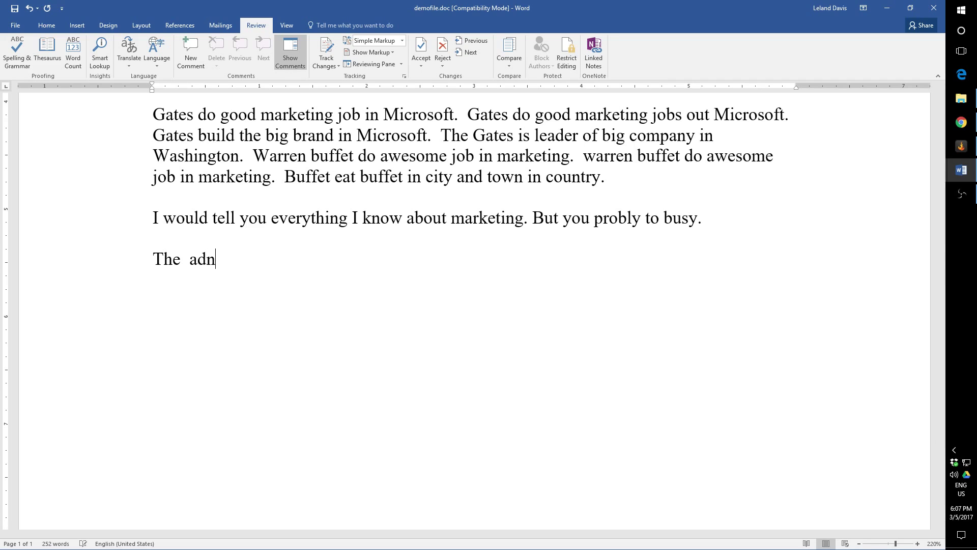
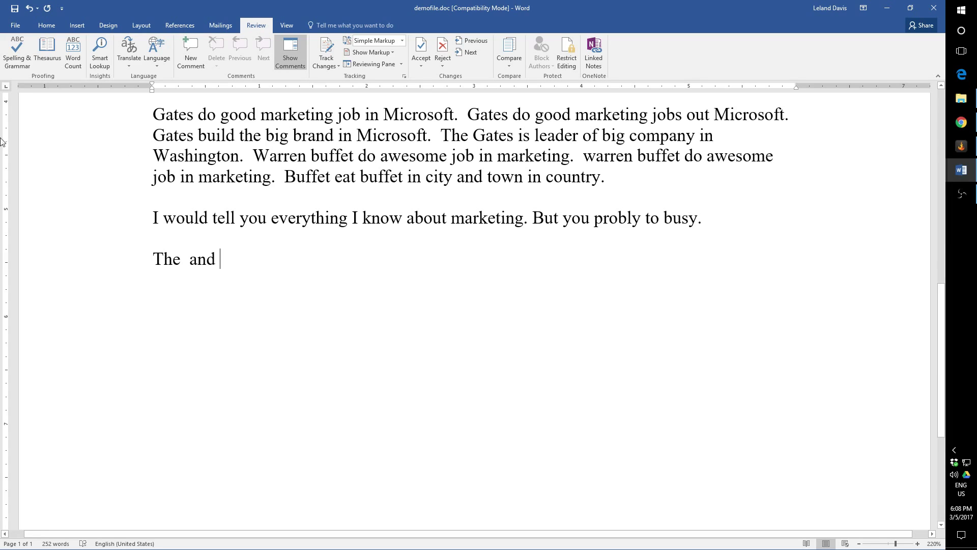
# Open the AutoCorrect options from Word's proofing settings and look through the beginning of the replacement list
pyautogui.click(12, 26)
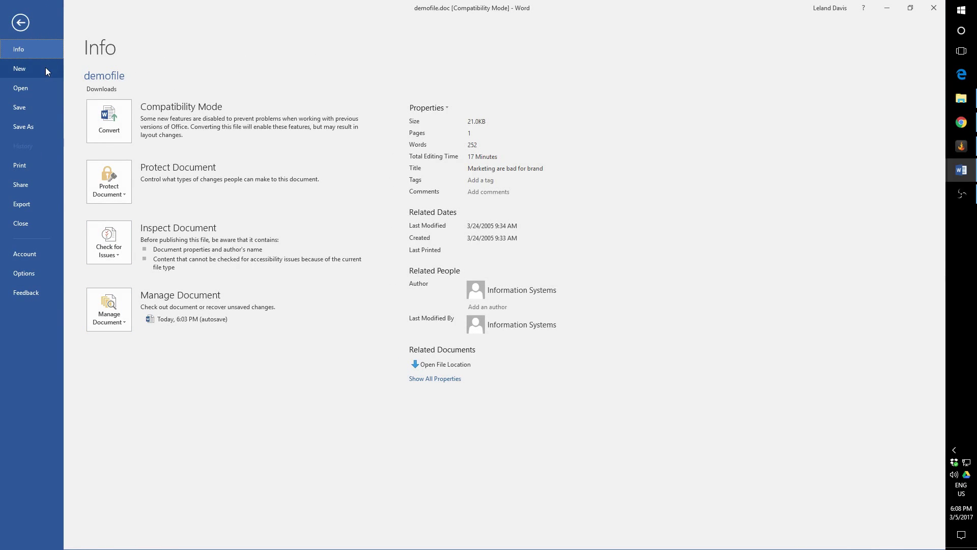
pyautogui.click(44, 270)
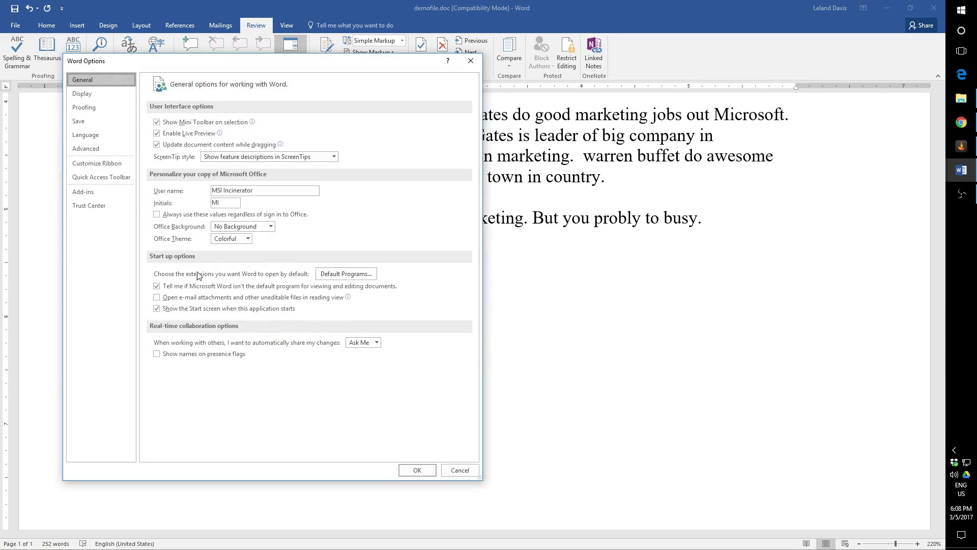
pyautogui.click(106, 107)
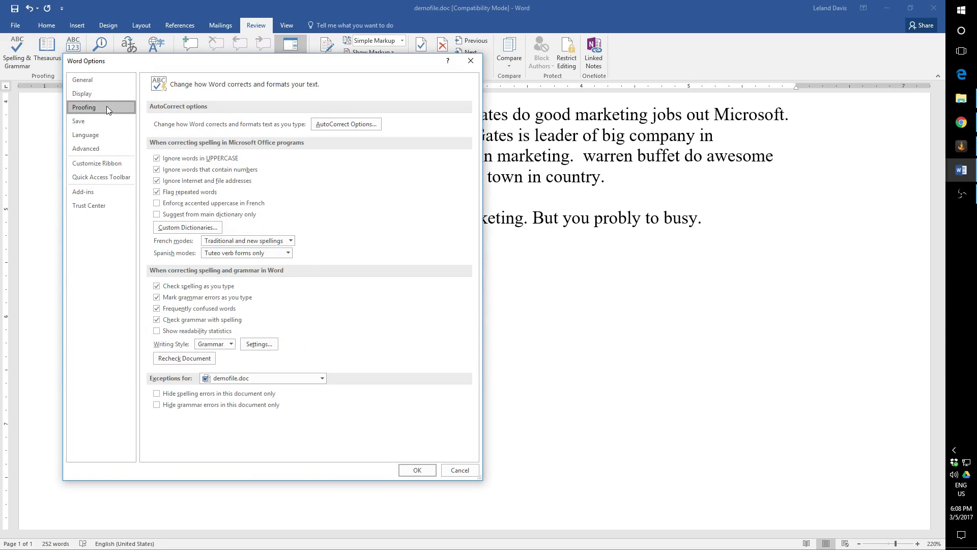
pyautogui.click(336, 126)
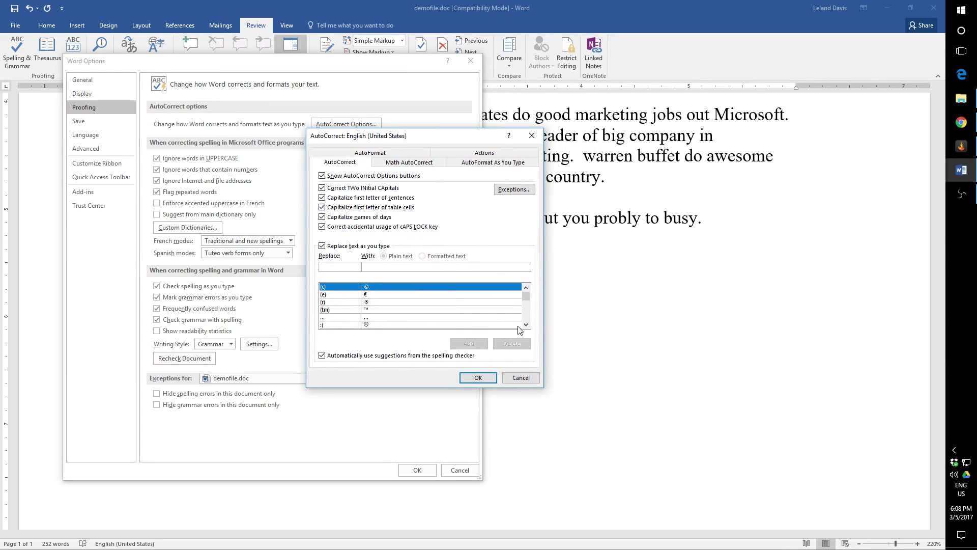
pyautogui.click(525, 325)
pyautogui.click(525, 325)
pyautogui.click(525, 325)
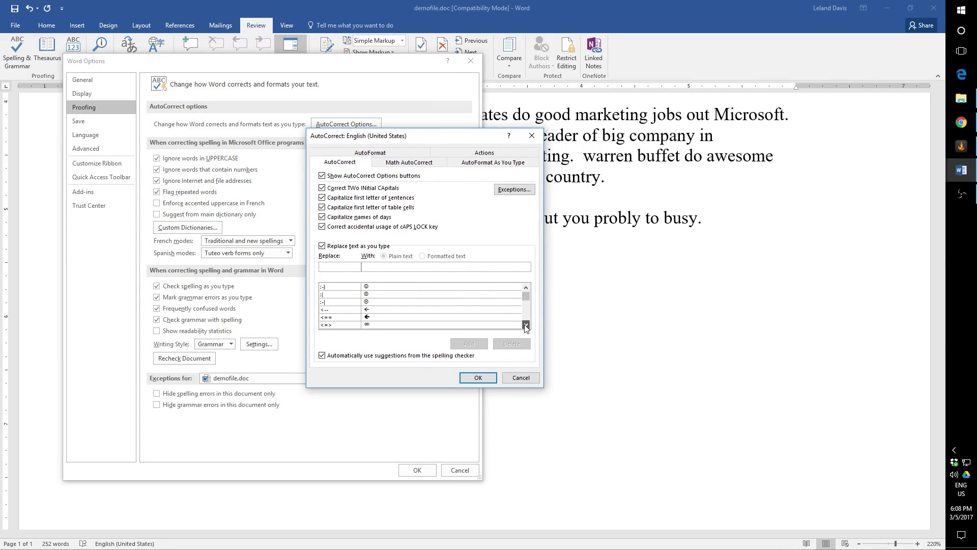
pyautogui.click(526, 324)
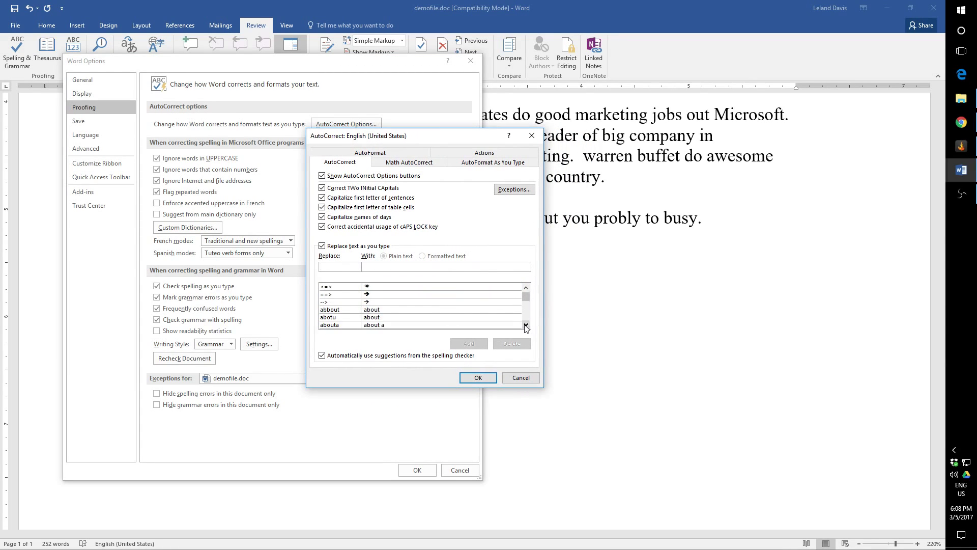
# Return to the symbol entries at the start of the AutoCorrect list and view the (e) to € replacement
pyautogui.click(526, 288)
pyautogui.click(525, 287)
pyautogui.click(526, 287)
pyautogui.click(525, 288)
pyautogui.click(526, 288)
pyautogui.click(525, 288)
pyautogui.click(525, 287)
pyautogui.click(526, 287)
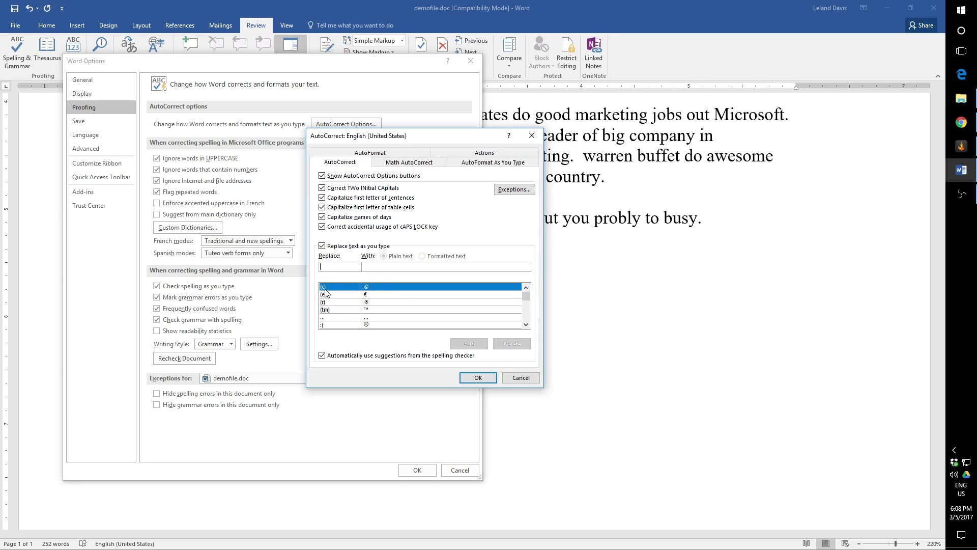
pyautogui.click(376, 295)
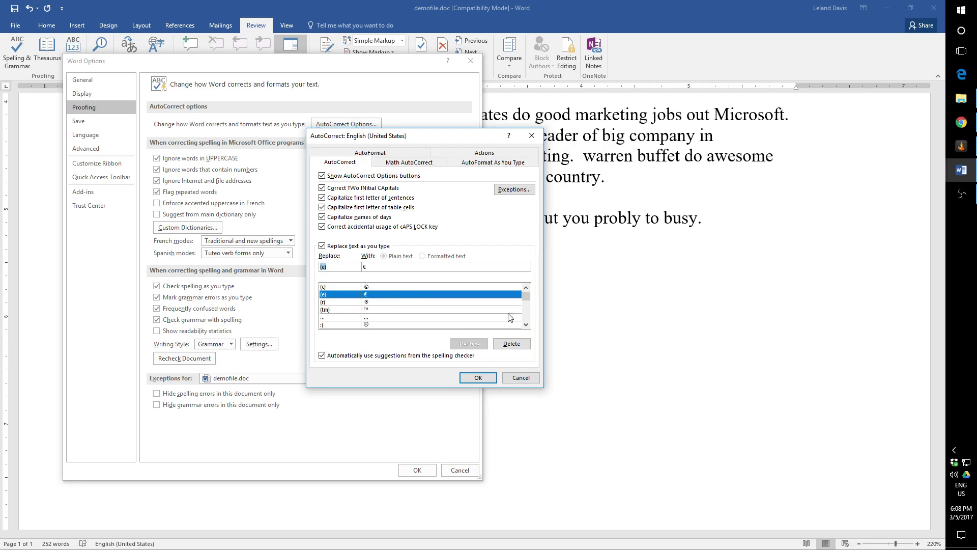
# Browse the AutoCorrect list's misspelling replacements from the symbols through the words beginning with "ba"
pyautogui.click(526, 325)
pyautogui.click(525, 325)
pyautogui.scroll(-3, 526, 326)
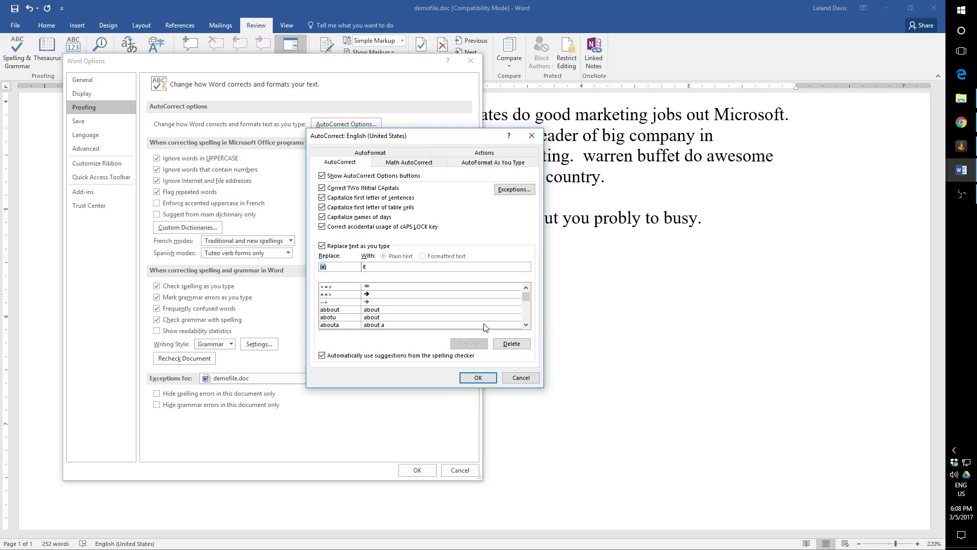
pyautogui.click(526, 326)
pyautogui.click(526, 326)
pyautogui.click(525, 326)
pyautogui.click(526, 326)
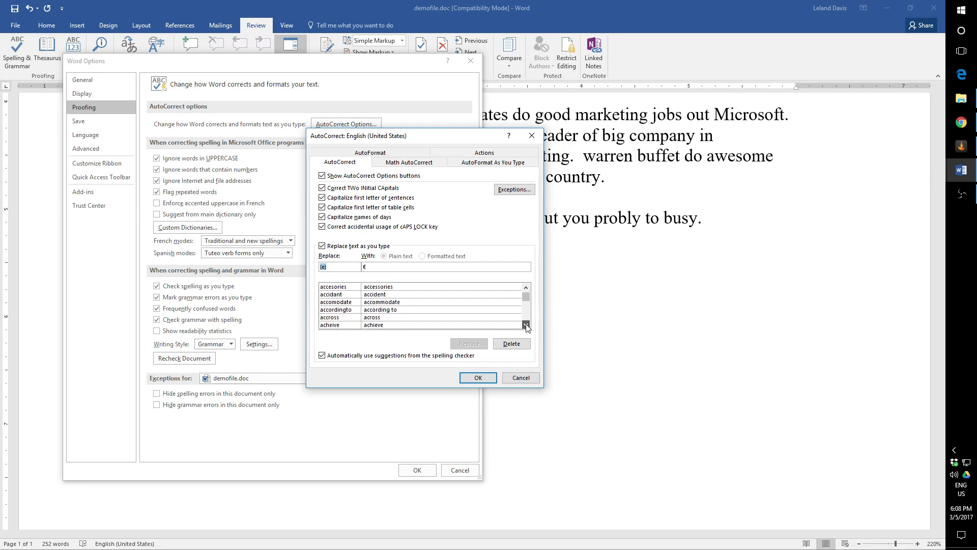
pyautogui.click(526, 326)
pyautogui.click(525, 326)
pyautogui.click(526, 326)
pyautogui.click(526, 326)
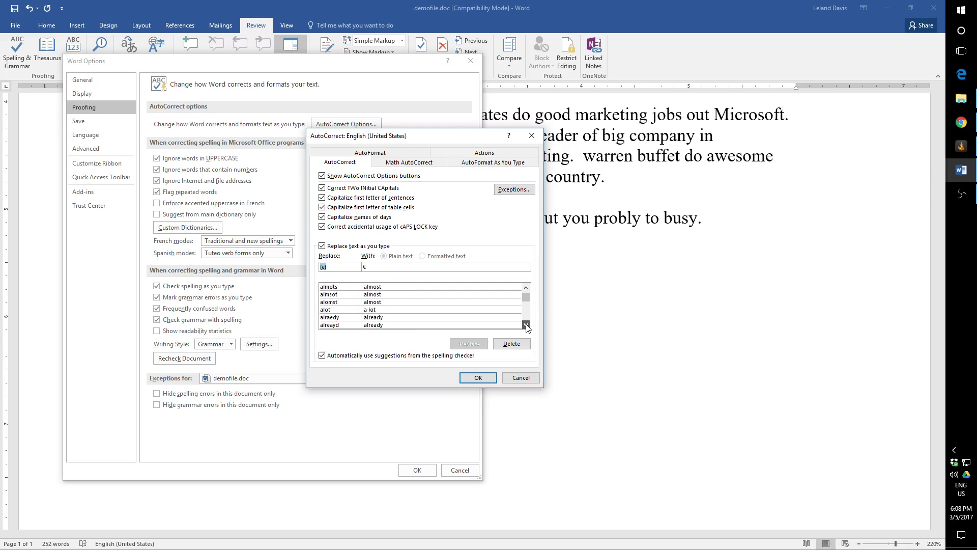
pyautogui.click(525, 326)
pyautogui.click(526, 325)
pyautogui.click(526, 325)
pyautogui.click(525, 326)
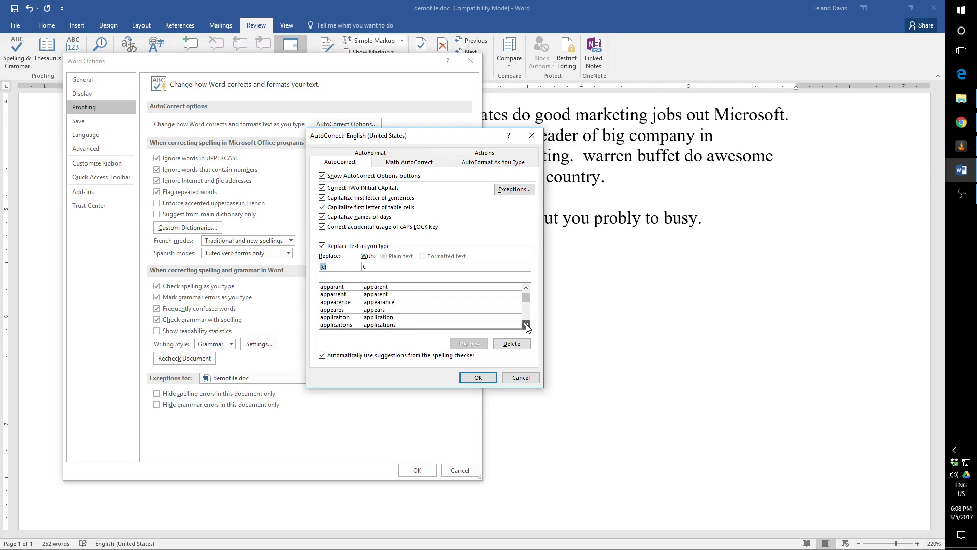
pyautogui.click(526, 325)
pyautogui.click(525, 325)
pyautogui.click(526, 326)
pyautogui.click(526, 326)
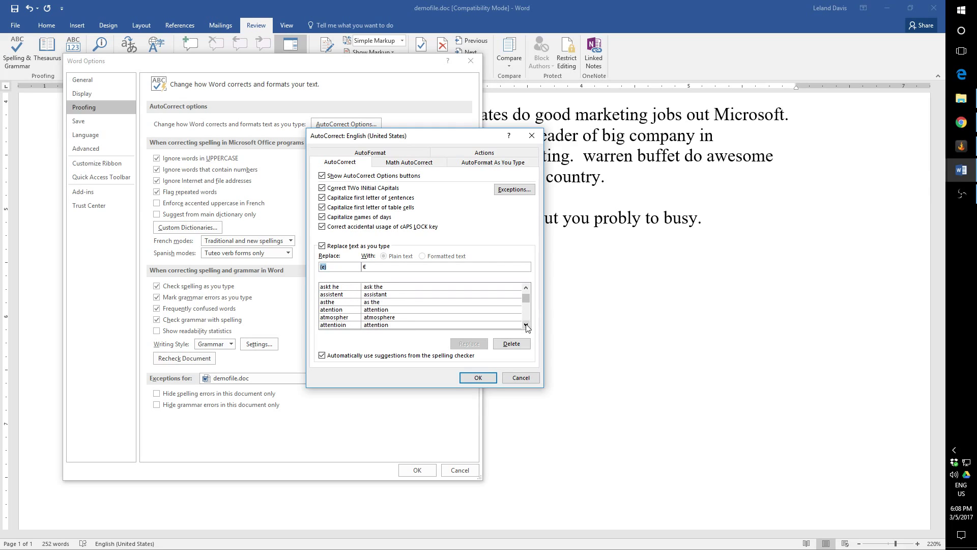
pyautogui.click(526, 326)
pyautogui.click(525, 325)
pyautogui.click(526, 326)
pyautogui.click(526, 326)
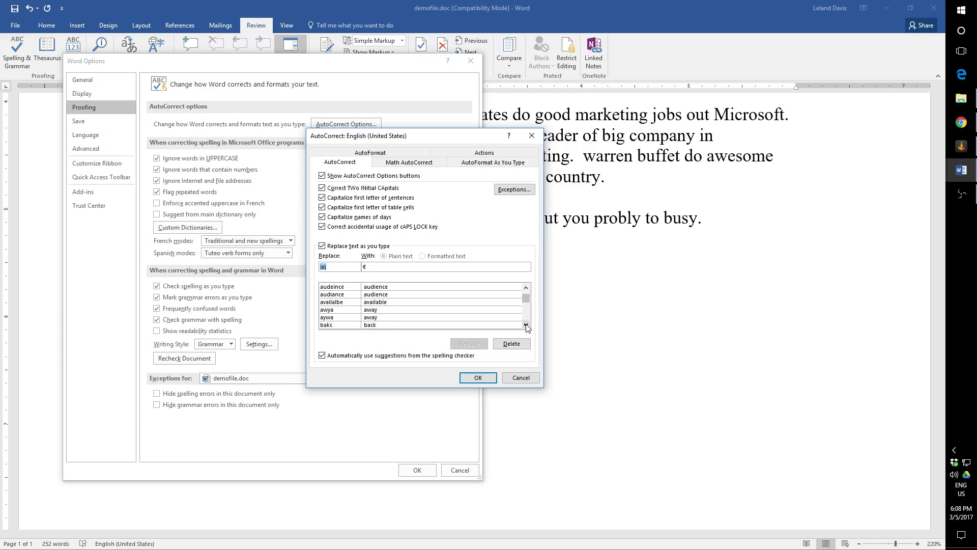
pyautogui.click(526, 325)
pyautogui.click(525, 326)
pyautogui.click(525, 326)
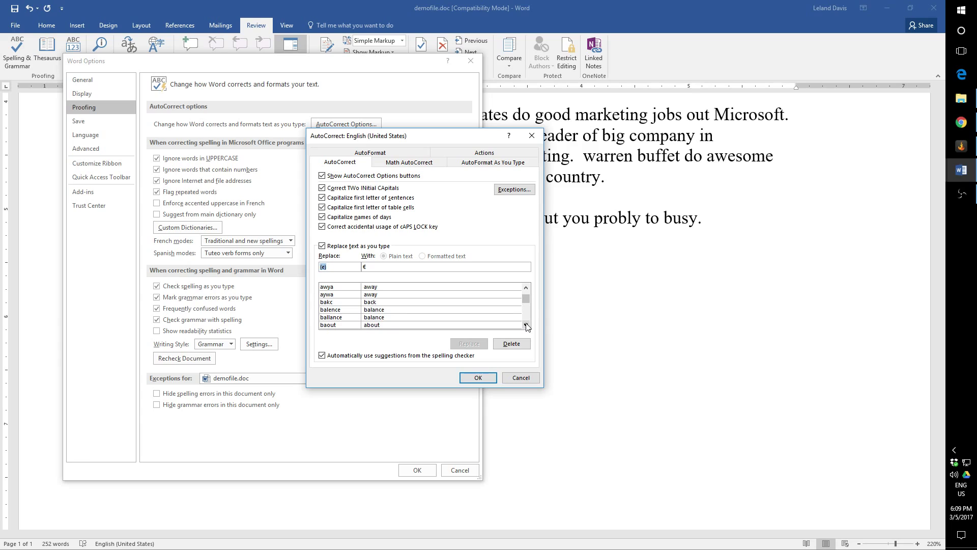
# View the AutoCorrect entries for "baout", "bakc" and "awya", and close the AutoCorrect and Word options dialogs
pyautogui.click(382, 324)
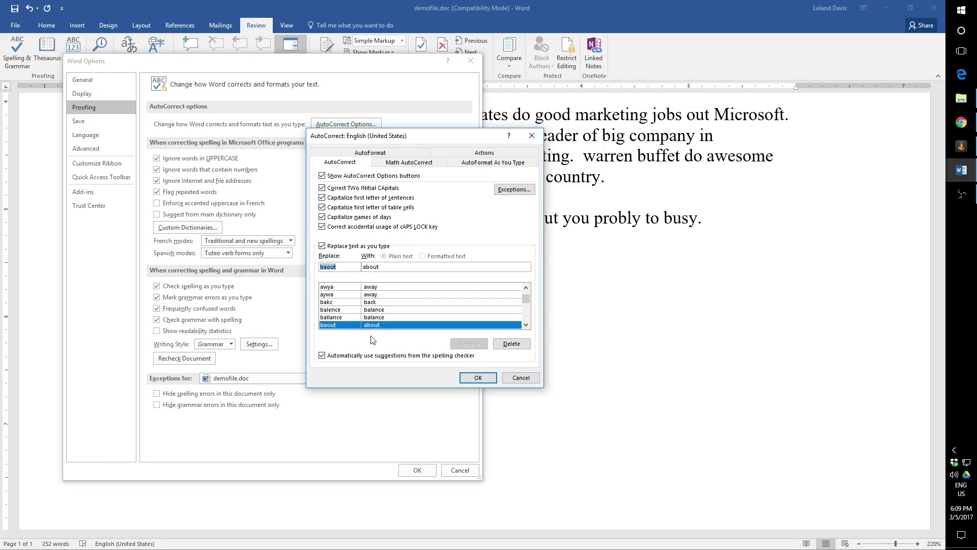
pyautogui.click(338, 302)
pyautogui.click(337, 288)
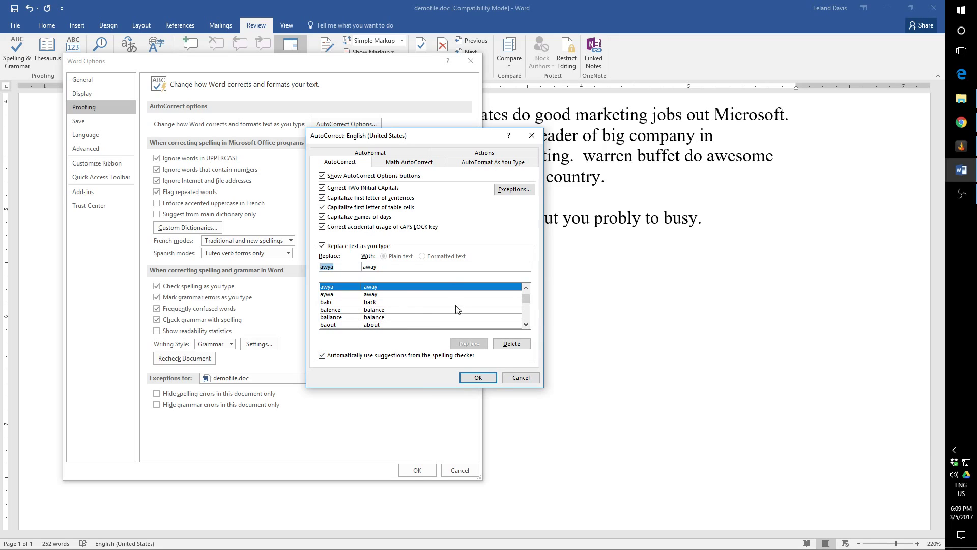
pyautogui.press('Tab')
pyautogui.press('Tab')
pyautogui.press('Tab')
pyautogui.press('Tab')
pyautogui.press('Tab')
pyautogui.press('Tab')
pyautogui.press('Return')
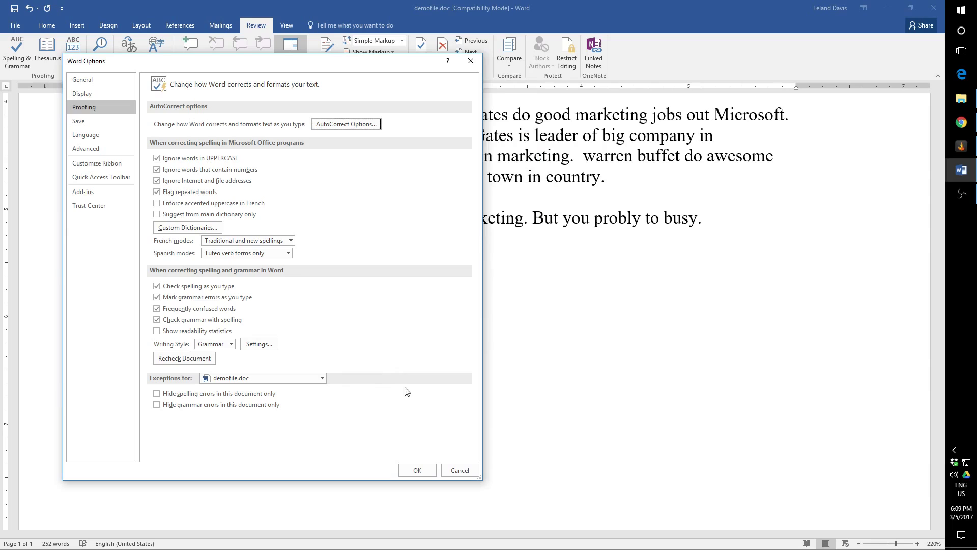
pyautogui.moveTo(330, 71); pyautogui.dragTo(348, 118)
pyautogui.click(478, 517)
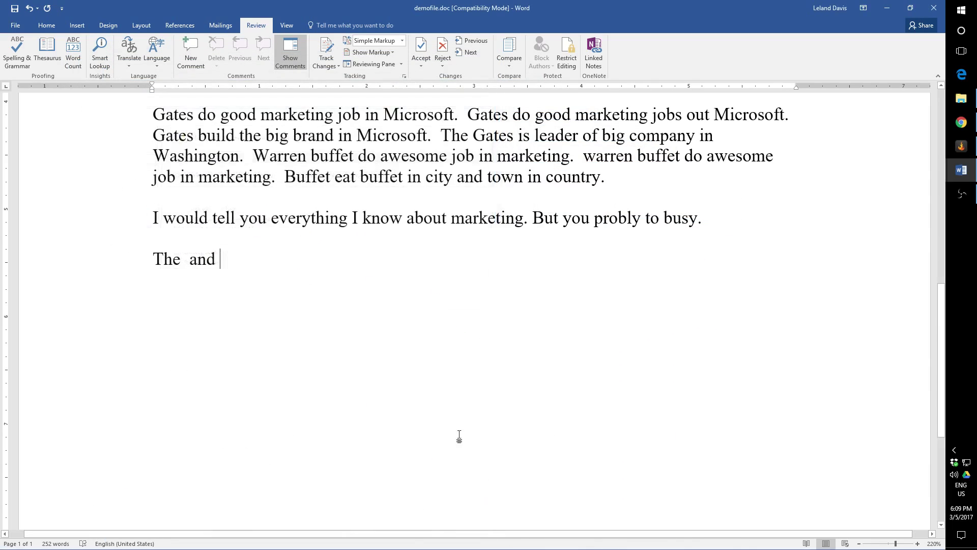
# Start a new paragraph below "The and" and enter the test sentence "I went to there house."
pyautogui.scroll(3, 448, 397)
pyautogui.scroll(6, 430, 353)
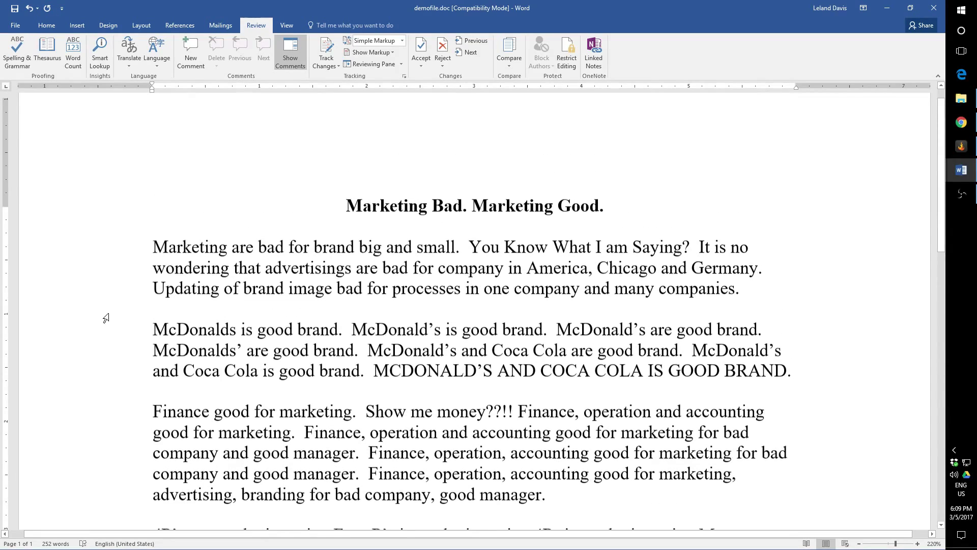
pyautogui.scroll(-1, 127, 317)
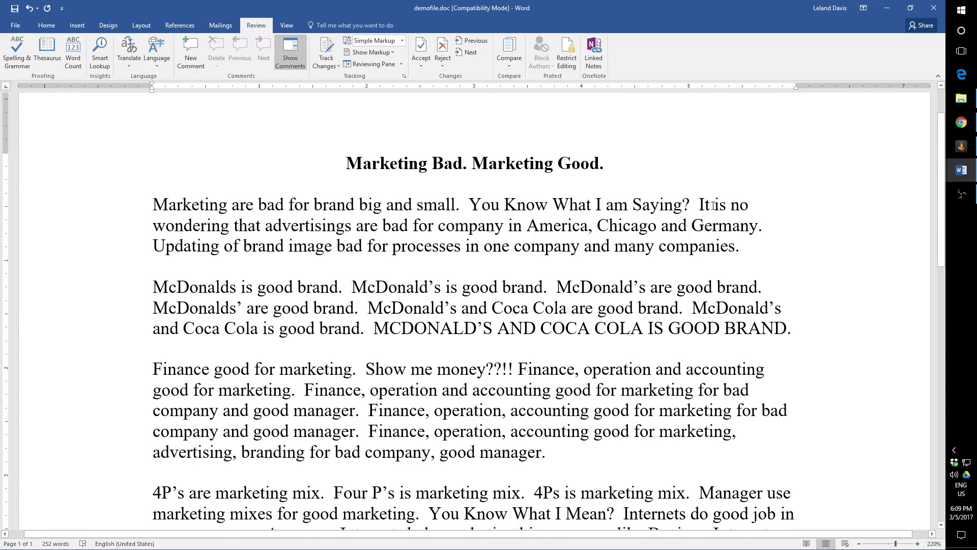
pyautogui.scroll(-4, 713, 289)
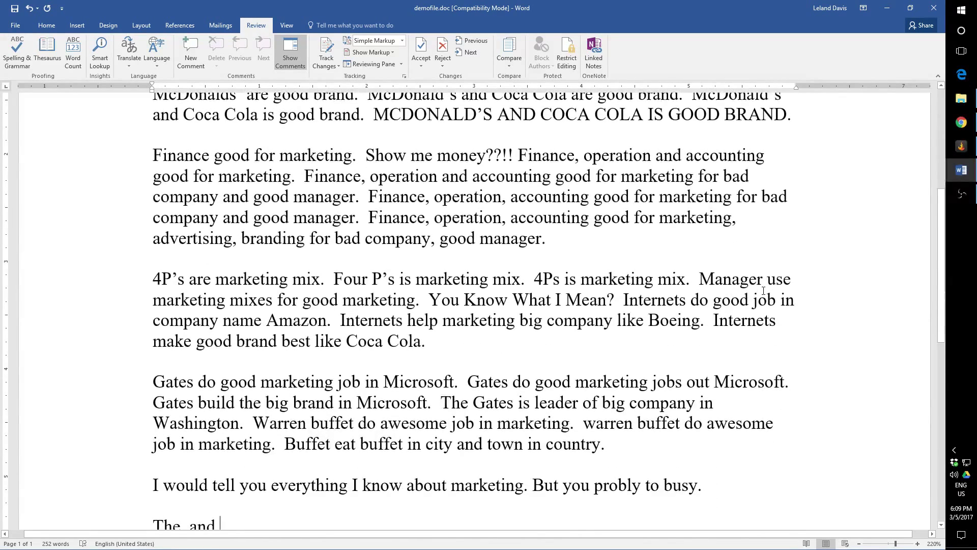
pyautogui.scroll(-3, 763, 290)
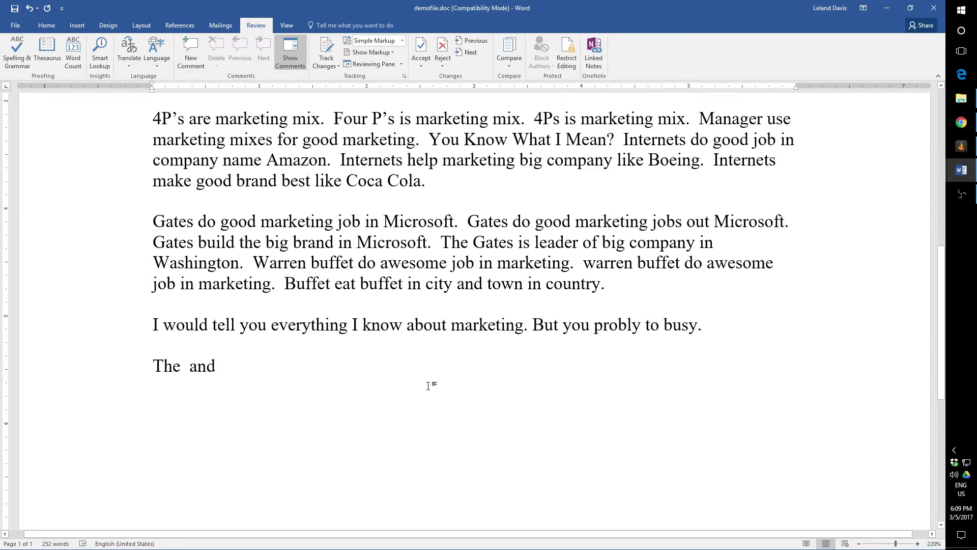
pyautogui.press('Return')
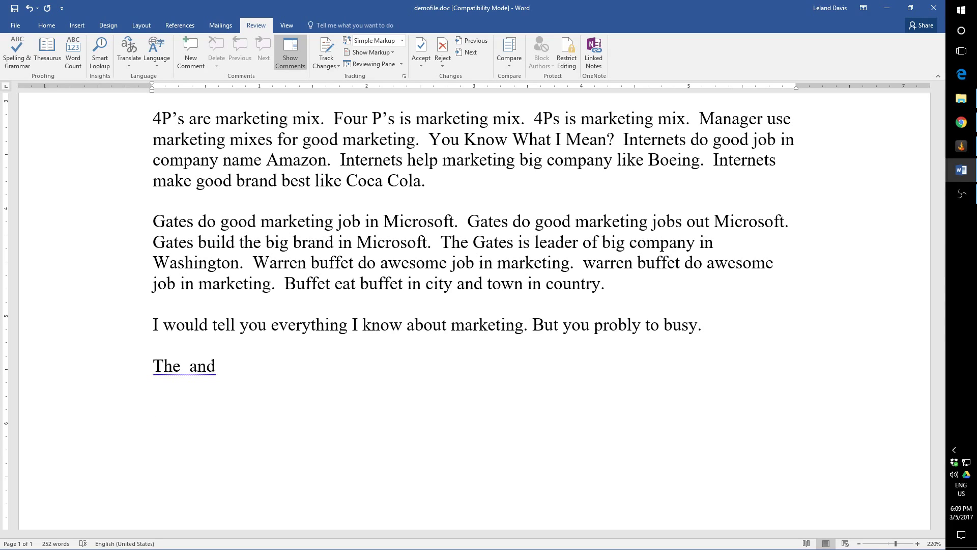
pyautogui.write('I went to ther')
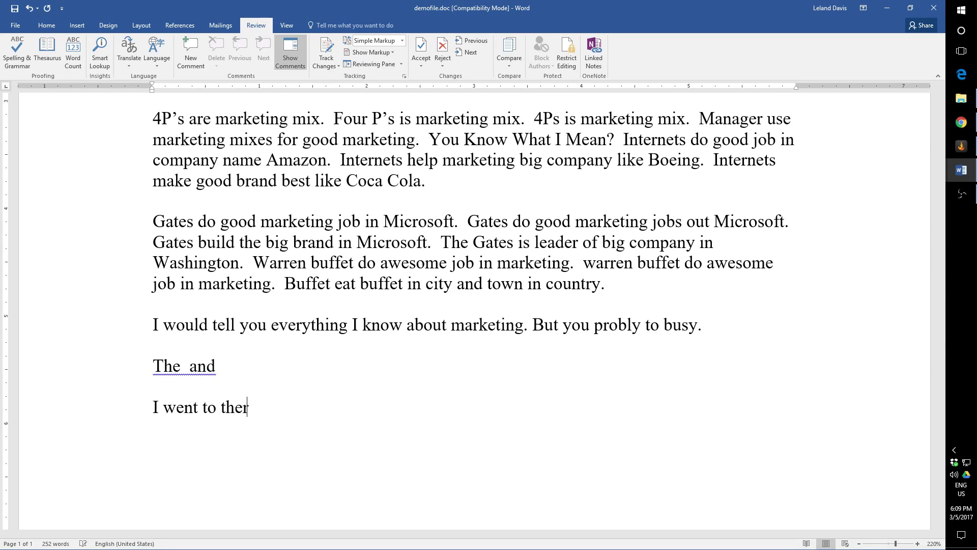
pyautogui.write('e house.')
# View the grammar suggestions for "there" in the new sentence and dismiss them without applying any
pyautogui.rightClick(241, 412)
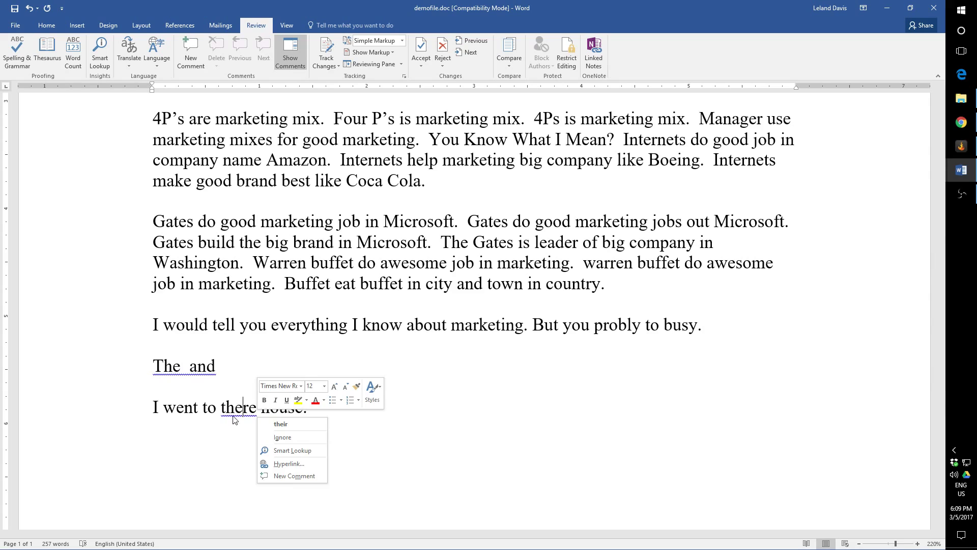
pyautogui.press('Escape')
pyautogui.rightClick(252, 412)
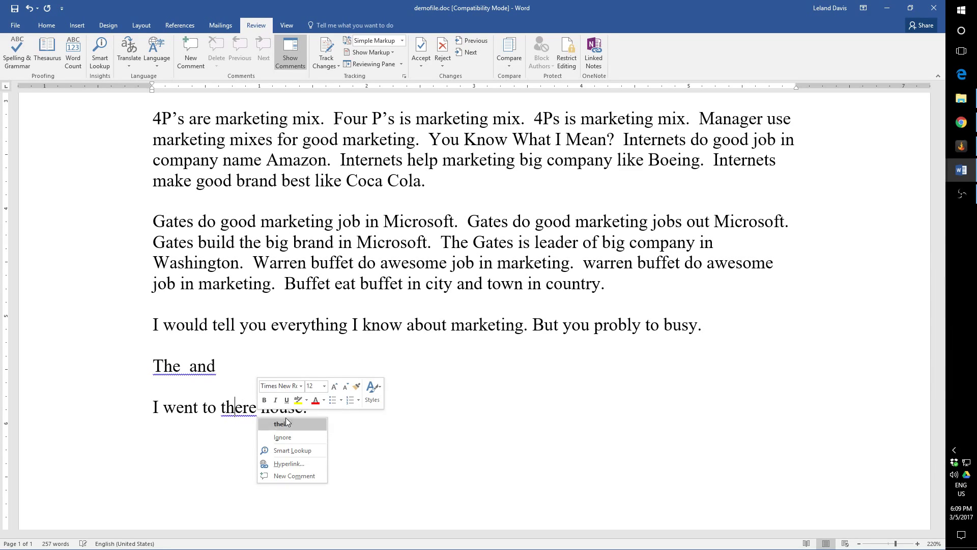
pyautogui.press('Escape')
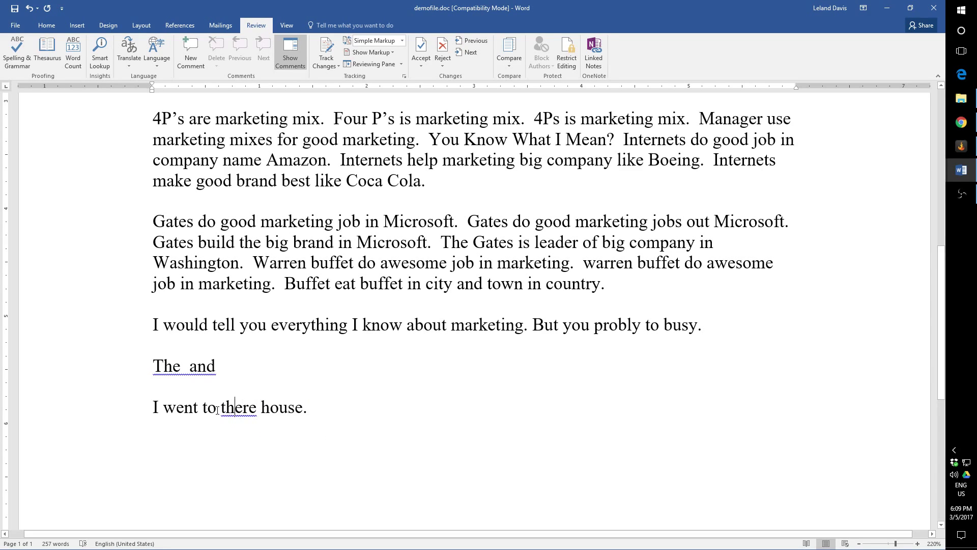
# Change "to" to "too" in the last sentence and check whether Word offers suggestions for it
pyautogui.click(217, 410)
pyautogui.write('o')
pyautogui.press('Left')
pyautogui.press('Left')
pyautogui.press('Left')
pyautogui.press('Left')
pyautogui.press('Left')
pyautogui.press('Left')
pyautogui.press('Left')
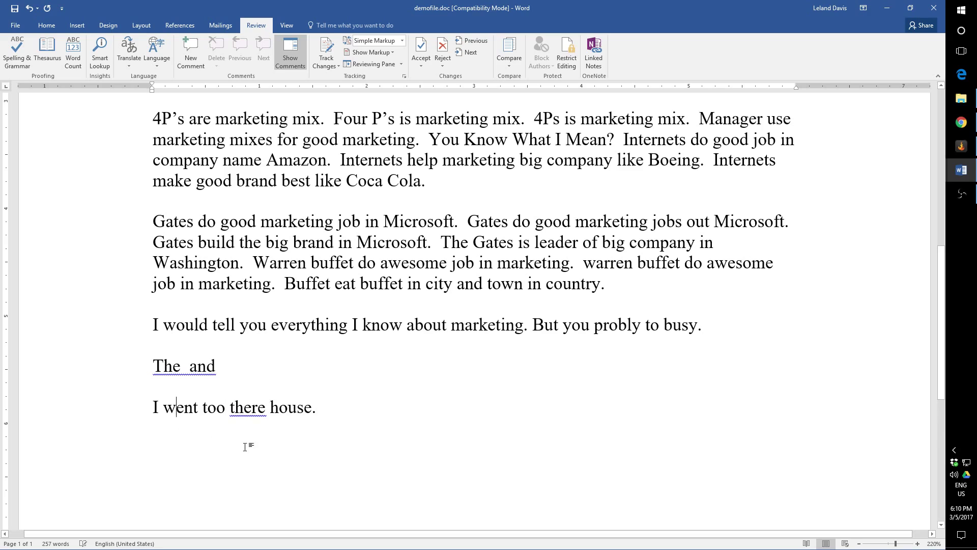
pyautogui.click(343, 407)
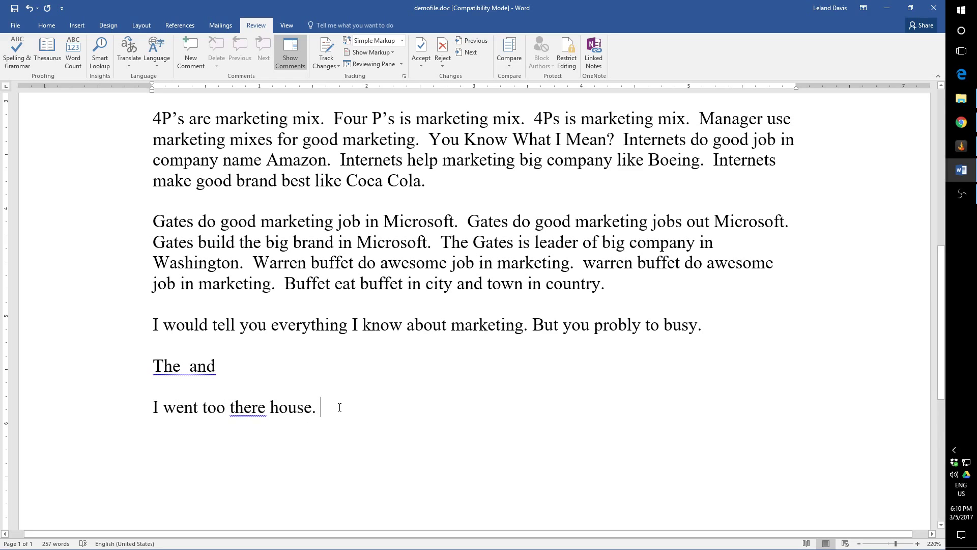
pyautogui.rightClick(218, 411)
pyautogui.press('Escape')
pyautogui.click(216, 422)
# Review the whole document from the title to the last test sentence for errors the checker leaves unmarked
pyautogui.scroll(7, 338, 449)
pyautogui.scroll(-3, 341, 447)
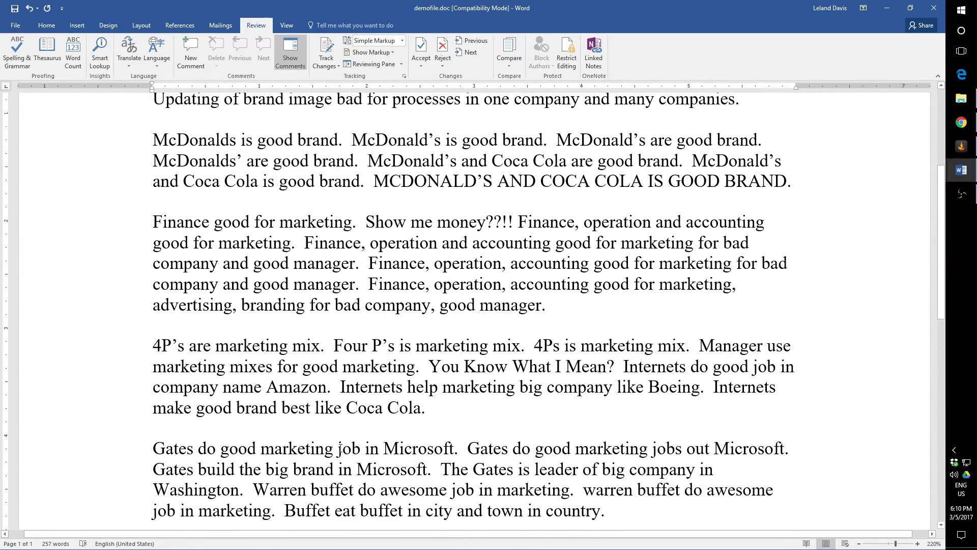
pyautogui.scroll(3, 340, 448)
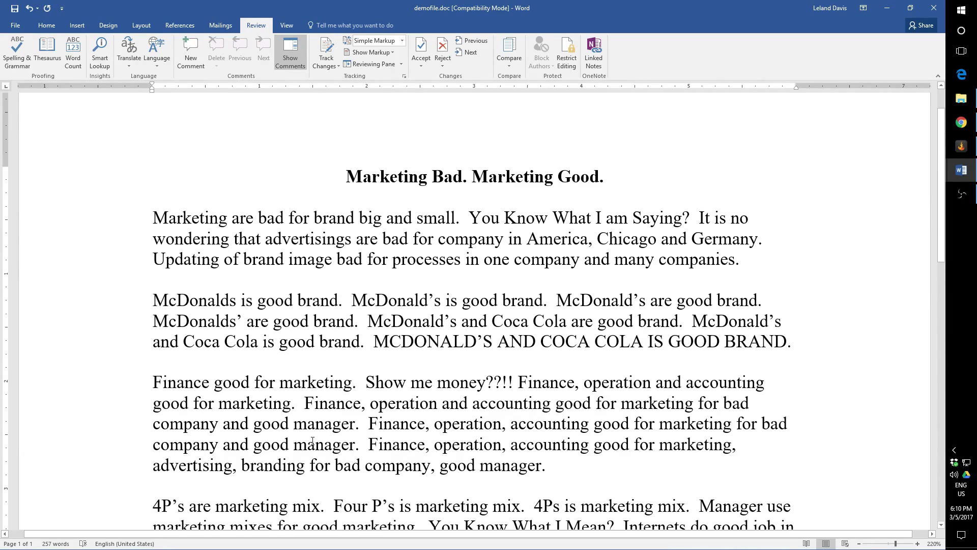
pyautogui.scroll(-3, 351, 427)
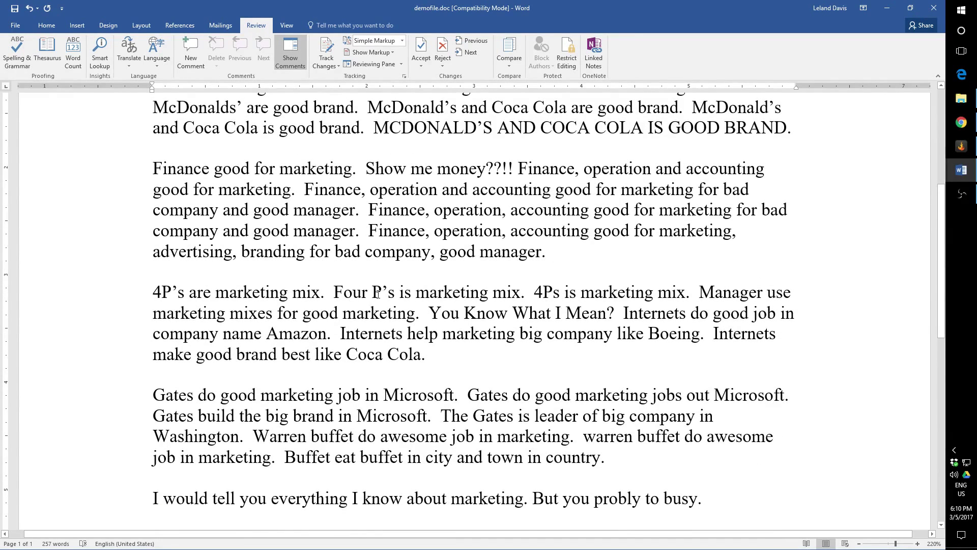
pyautogui.scroll(-2, 377, 294)
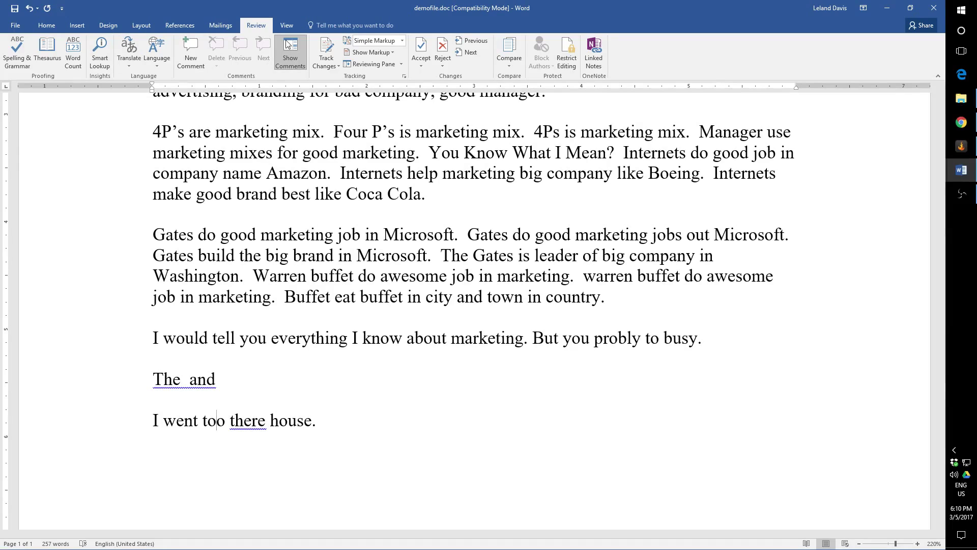
pyautogui.scroll(2, 282, 281)
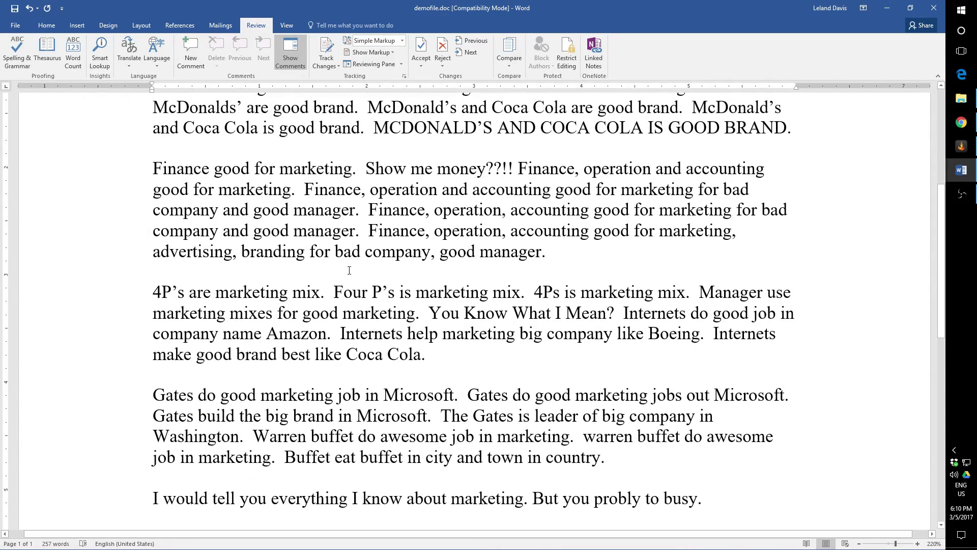
pyautogui.scroll(-3, 349, 271)
pyautogui.scroll(1, 349, 270)
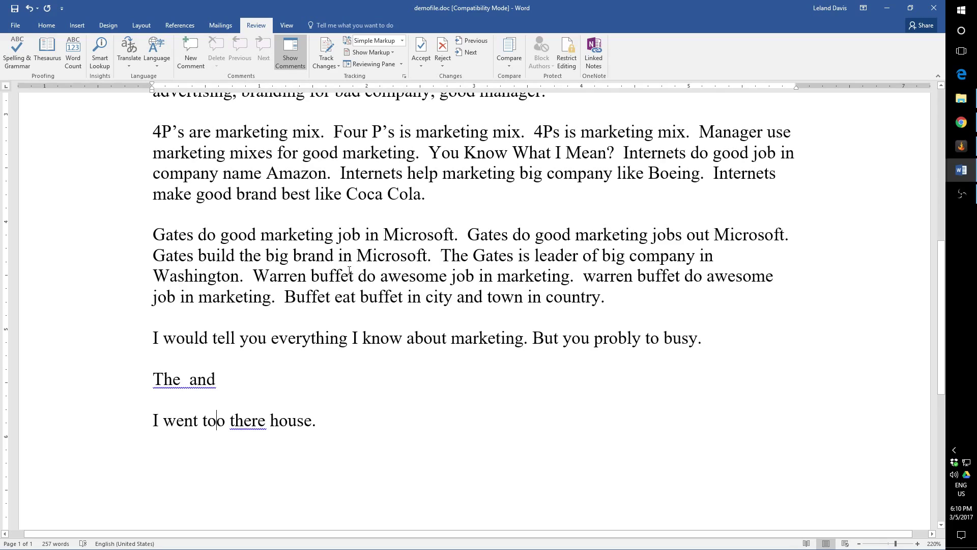